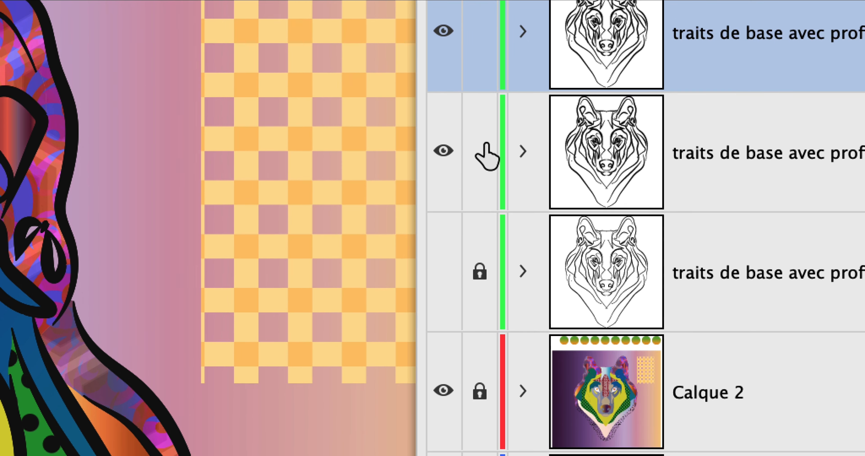
- Lock and hide the "traits de base avec profil 4pt" layer and target all artwork on its "copie" layer
{"action": "left_click", "coordinate": [366, 218]}
{"action": "left_click", "coordinate": [330, 216]}
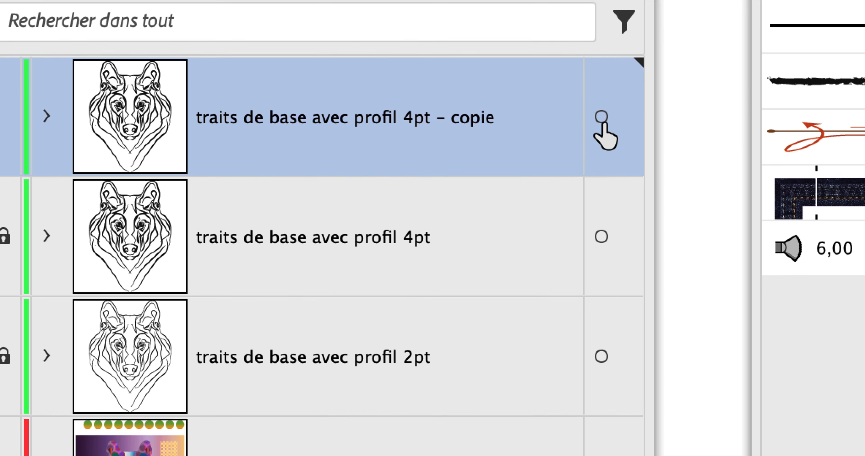
{"action": "left_click", "coordinate": [837, 104]}
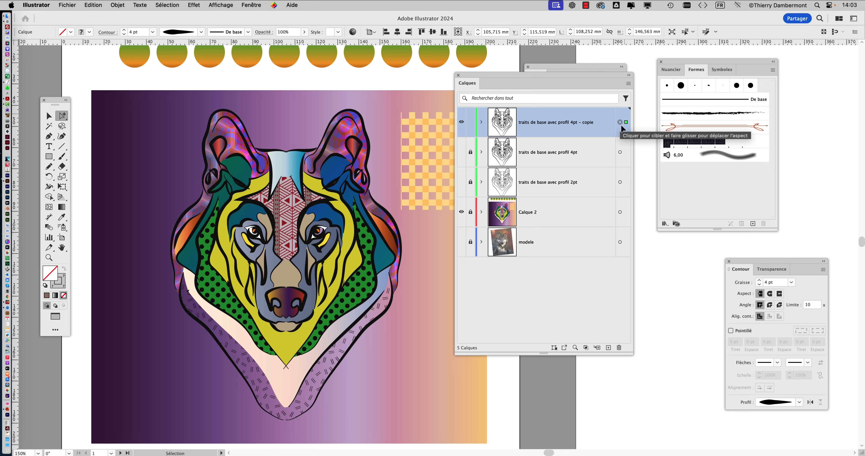
- Show the selection edges of the targeted outlines to check what is selected, and hide them again
{"action": "left_click", "coordinate": [213, 4]}
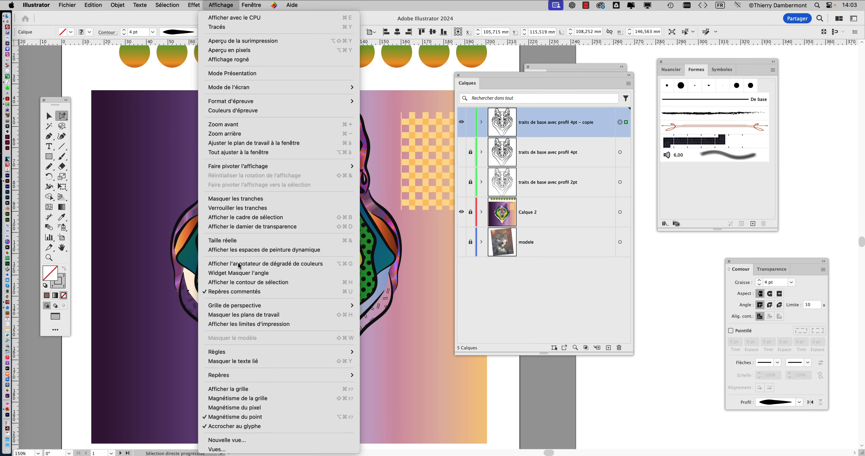
{"action": "left_click", "coordinate": [245, 283]}
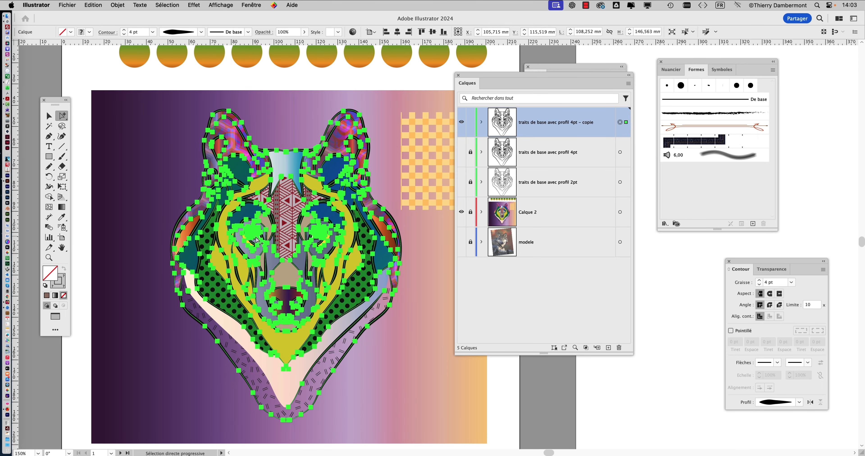
{"action": "left_click", "coordinate": [224, 7]}
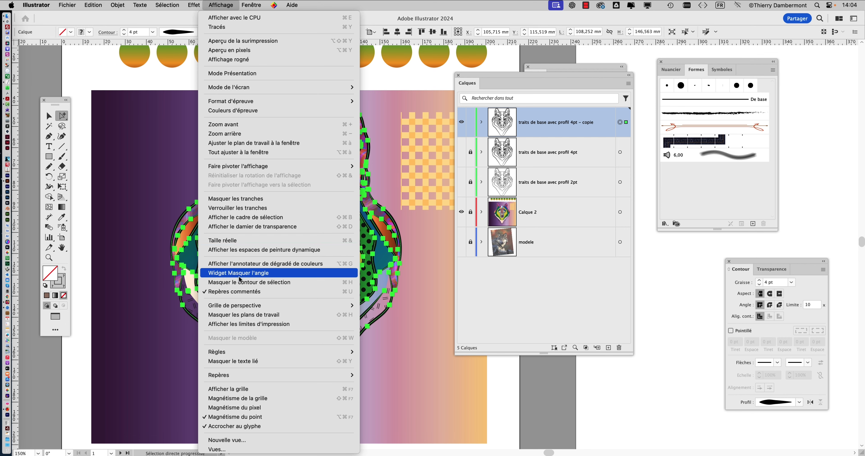
{"action": "left_click", "coordinate": [241, 284]}
- Clear space around the artwork and apply the rough charcoal-like art brush to the targeted wolf outlines
{"action": "scroll", "coordinate": [336, 202], "scroll_direction": "right", "scroll_amount": 5}
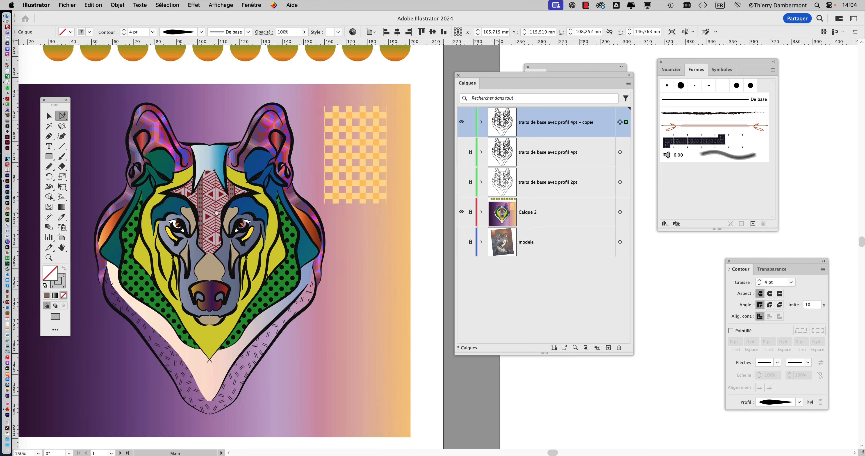
{"action": "left_click_drag", "start_coordinate": [462, 77], "coordinate": [452, 314]}
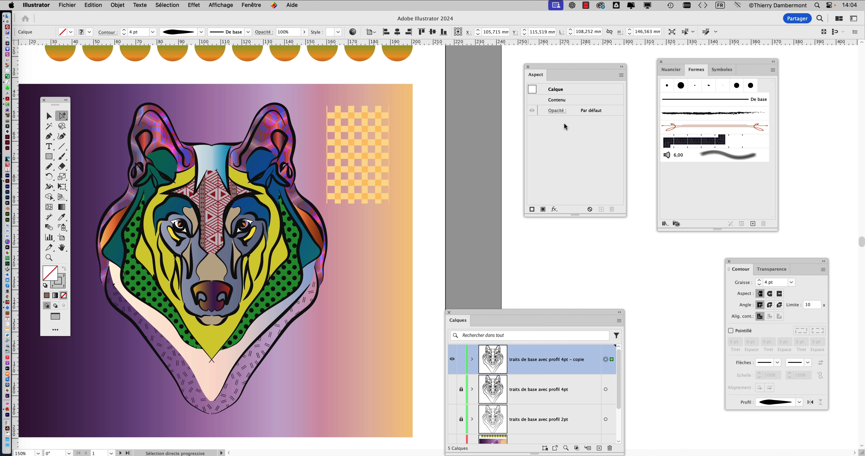
{"action": "mouse_move", "coordinate": [545, 67]}
{"action": "left_mouse_down"}
{"action": "mouse_move", "coordinate": [504, 65]}
{"action": "mouse_move", "coordinate": [487, 88]}
{"action": "mouse_move", "coordinate": [518, 60]}
{"action": "mouse_move", "coordinate": [506, 63]}
{"action": "mouse_move", "coordinate": [541, 53]}
{"action": "left_mouse_up"}
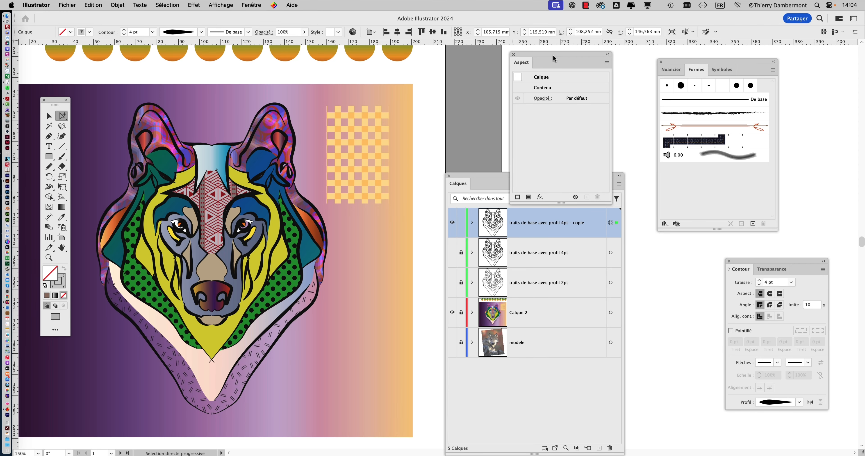
{"action": "left_click_drag", "start_coordinate": [519, 56], "coordinate": [779, 57]}
{"action": "left_click_drag", "start_coordinate": [679, 60], "coordinate": [378, 59]}
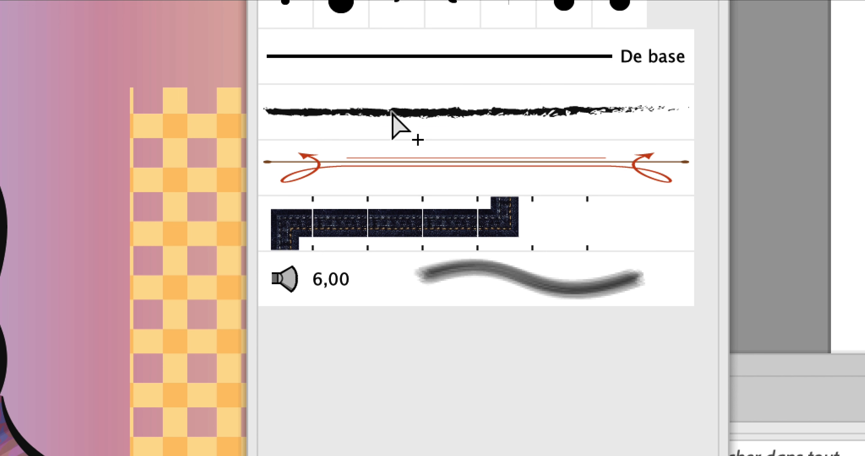
{"action": "left_click", "coordinate": [393, 111]}
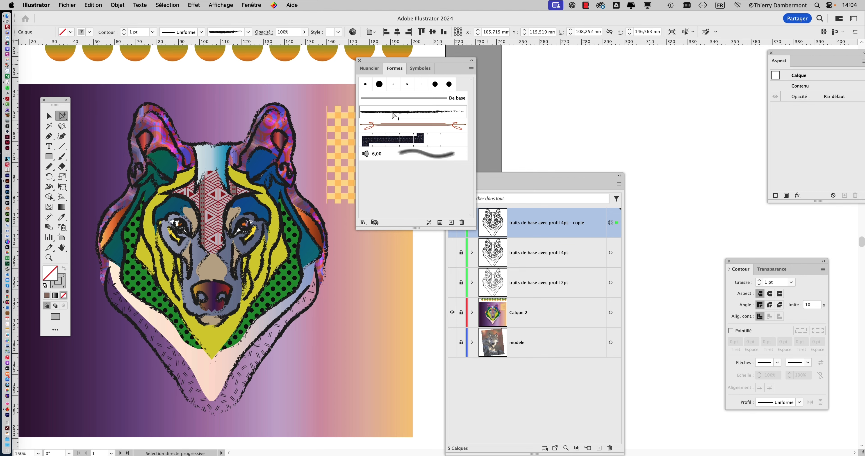
- Examine the brushed outlines around the wolf's eyes and muzzle at 300% zoom
{"action": "left_click", "coordinate": [174, 239], "text": "super"}
{"action": "left_click", "coordinate": [174, 239], "text": "super"}
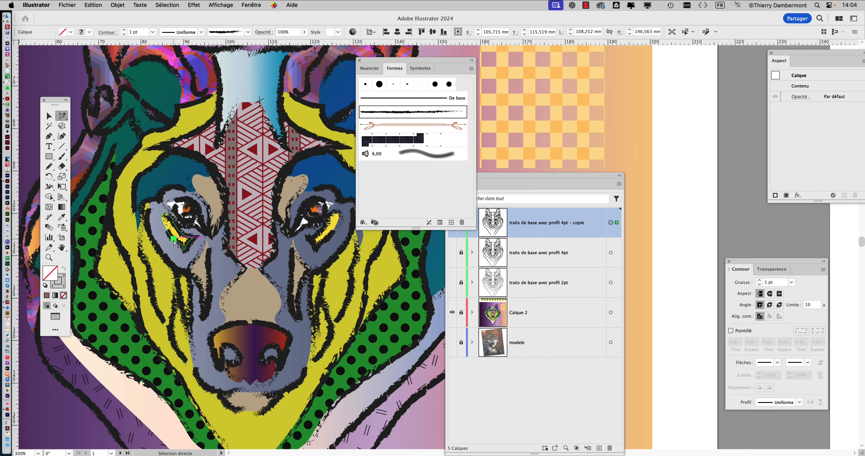
{"action": "left_click_drag", "start_coordinate": [265, 255], "coordinate": [214, 178]}
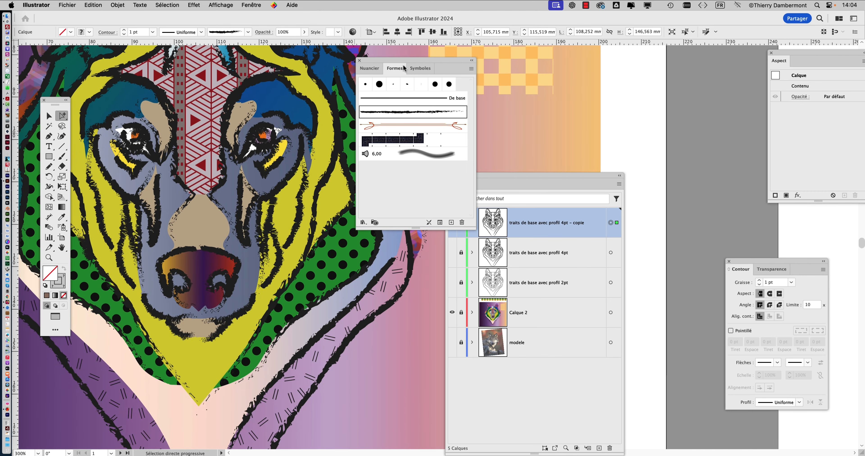
{"action": "left_click_drag", "start_coordinate": [397, 61], "coordinate": [495, 63]}
{"action": "left_click_drag", "start_coordinate": [360, 149], "coordinate": [418, 164]}
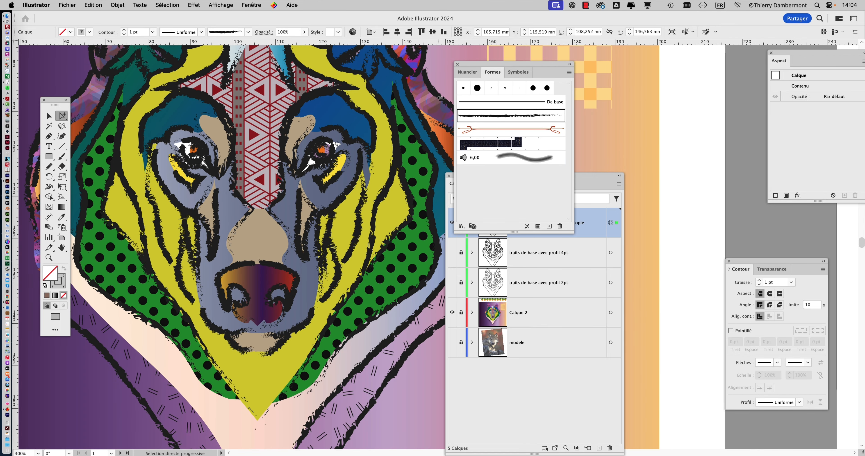
{"action": "left_click_drag", "start_coordinate": [470, 68], "coordinate": [627, 66]}
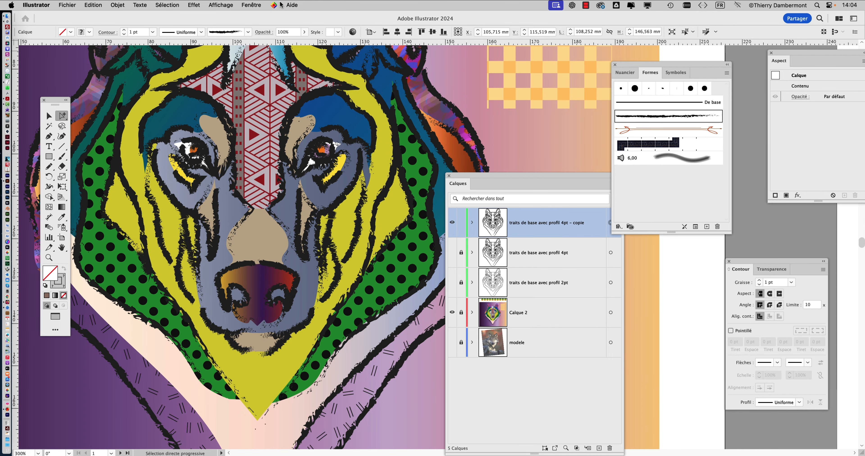
- Bring the stroke settings beside the wolf and set the brushed outlines' stroke weight to 0,5 pt
{"action": "left_click", "coordinate": [258, 5]}
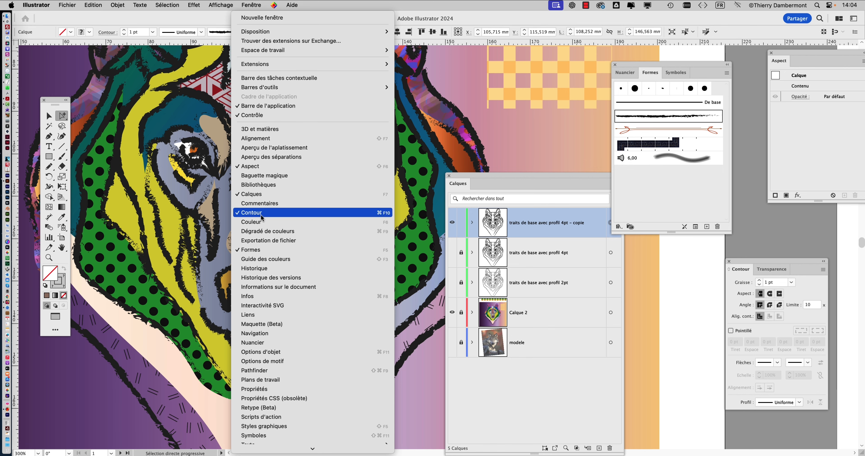
{"action": "left_click", "coordinate": [262, 217]}
{"action": "left_click", "coordinate": [251, 5]}
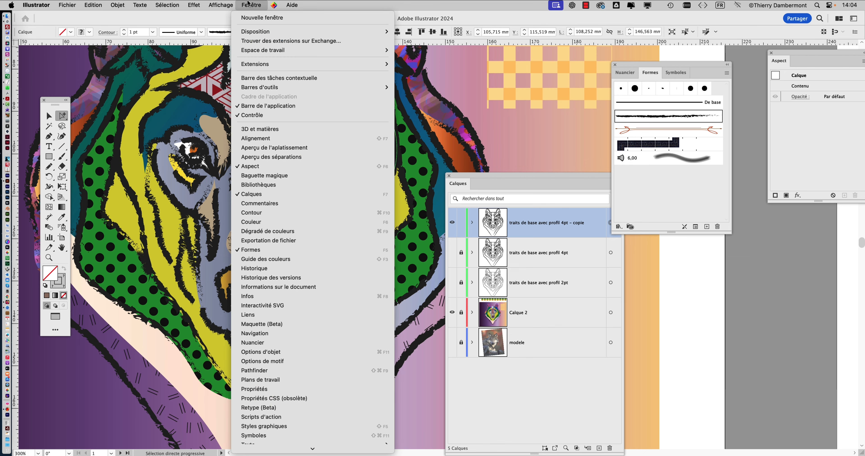
{"action": "left_click", "coordinate": [255, 217]}
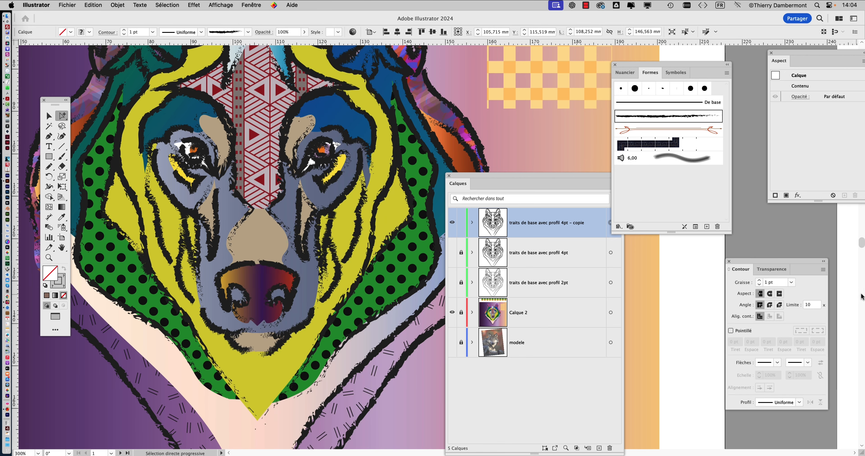
{"action": "left_click_drag", "start_coordinate": [772, 265], "coordinate": [438, 65]}
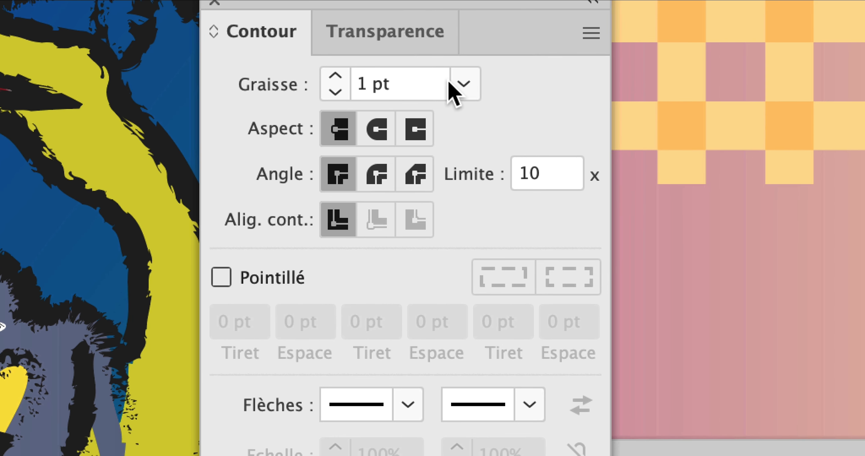
{"action": "left_click", "coordinate": [463, 84]}
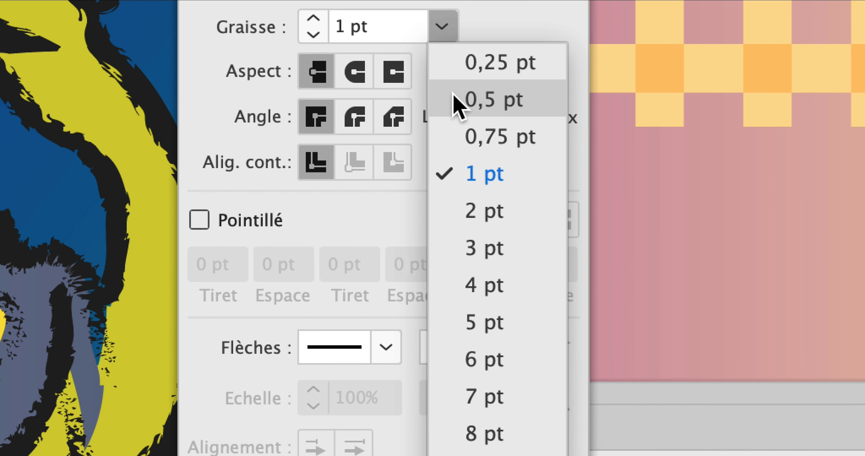
{"action": "left_click", "coordinate": [471, 162]}
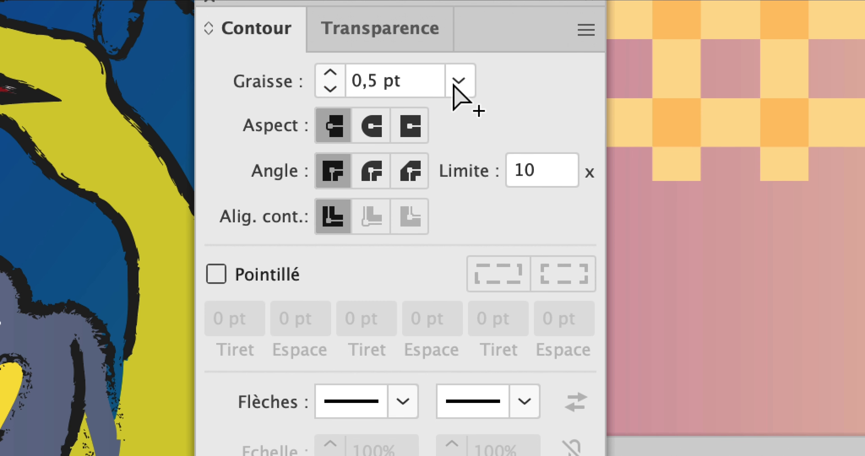
- Try a 0,25 pt stroke weight on the brushed outlines and return it to 0,5 pt
{"action": "left_click", "coordinate": [455, 85]}
{"action": "left_click", "coordinate": [463, 100]}
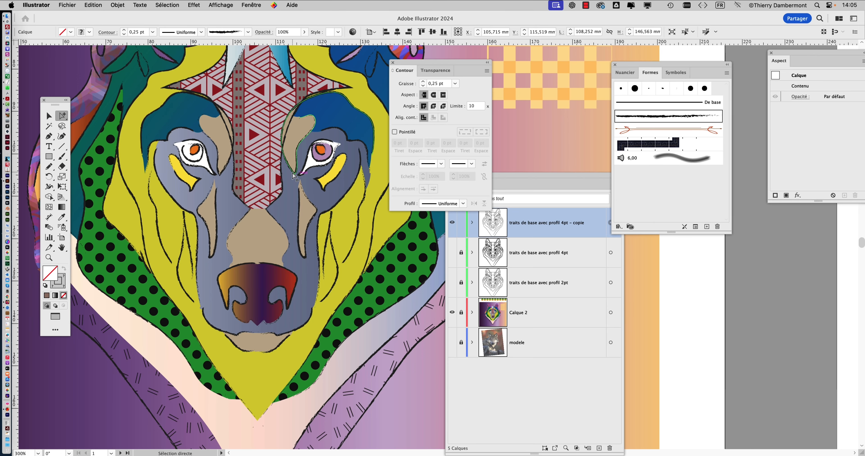
{"action": "scroll", "coordinate": [295, 172], "scroll_direction": "up", "scroll_amount": 2}
{"action": "left_click", "coordinate": [455, 83]}
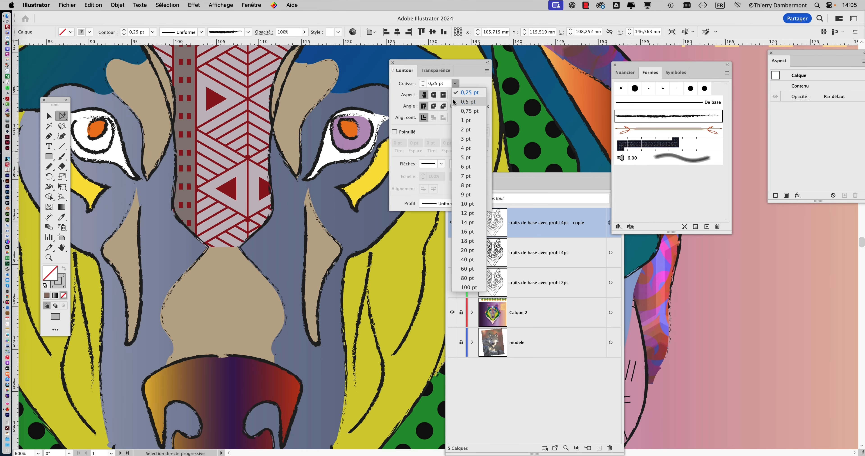
{"action": "left_click", "coordinate": [466, 102]}
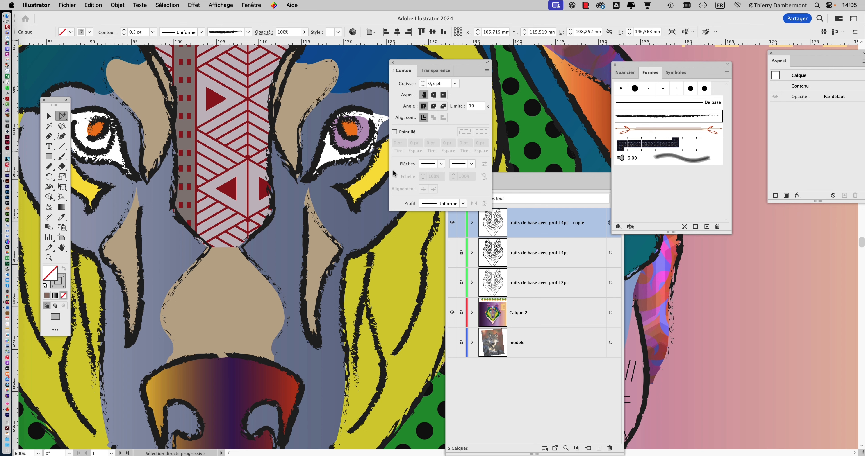
- Move the floating panels off the wolf's face and save the document as "loup - 27.ai" in Illustrator 2020 version
{"action": "left_click_drag", "start_coordinate": [473, 69], "coordinate": [795, 305]}
{"action": "left_click_drag", "start_coordinate": [582, 178], "coordinate": [551, 335]}
{"action": "left_click_drag", "start_coordinate": [629, 65], "coordinate": [651, 42]}
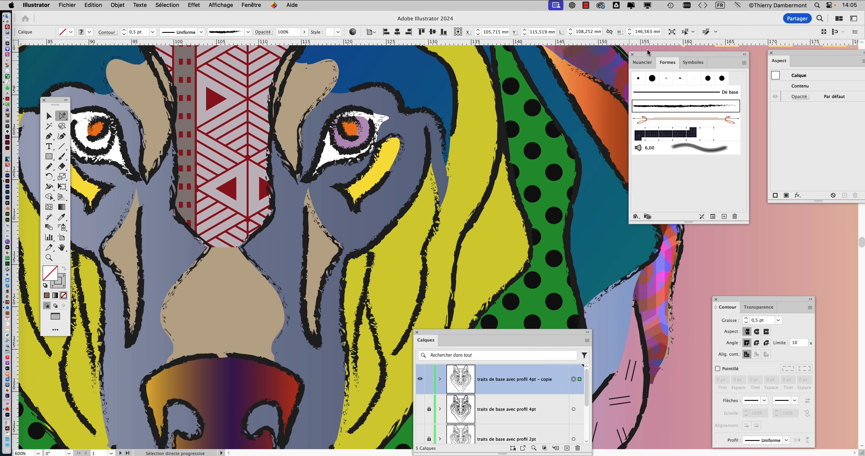
{"action": "left_click", "coordinate": [67, 5]}
{"action": "left_click", "coordinate": [120, 98]}
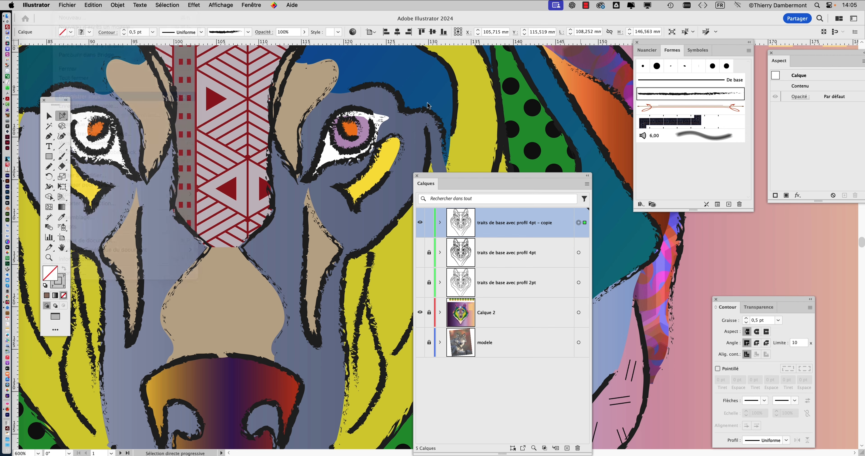
{"action": "left_click", "coordinate": [497, 89]}
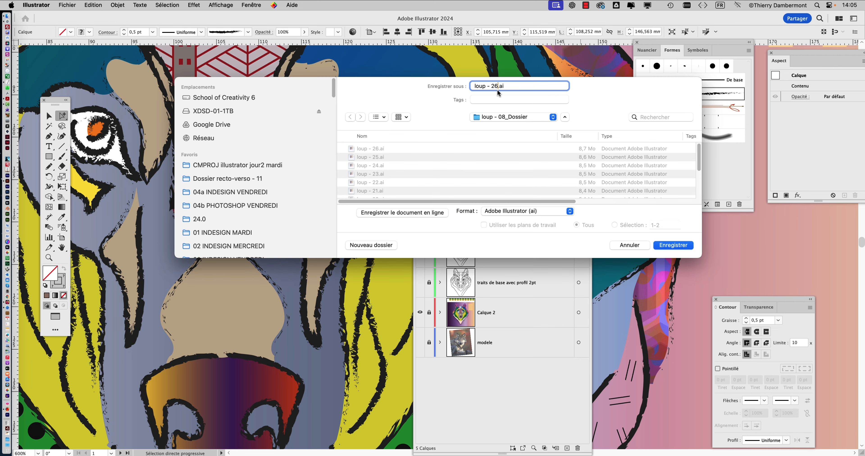
{"action": "type", "text": "7"}
{"action": "key", "text": "Return"}
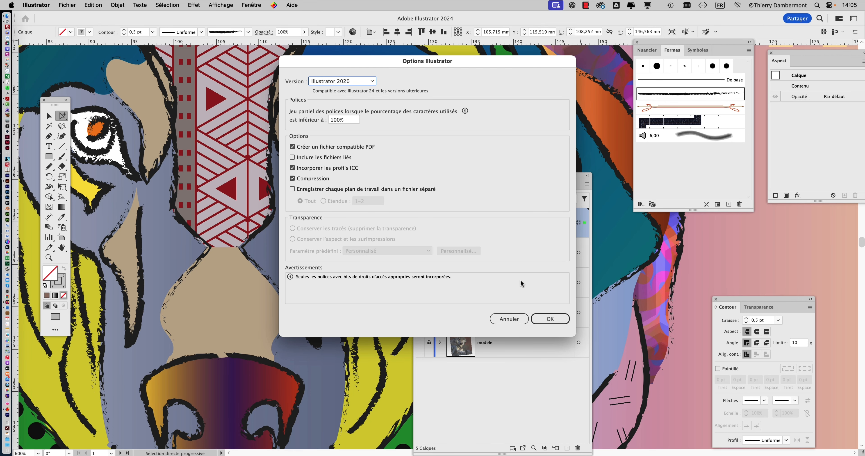
{"action": "left_click", "coordinate": [550, 319]}
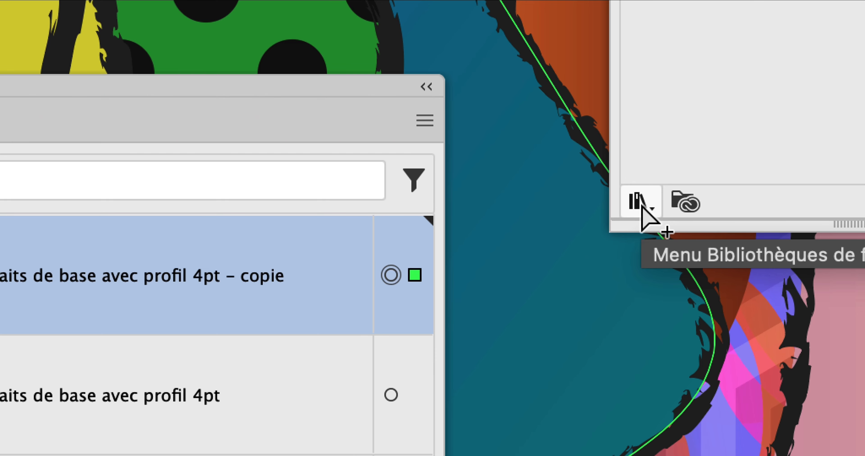
- Open the Artistiques_Aquarelle brush library, place it clear of the layer list and enlarge it to show all its brushes
{"action": "left_click", "coordinate": [641, 205]}
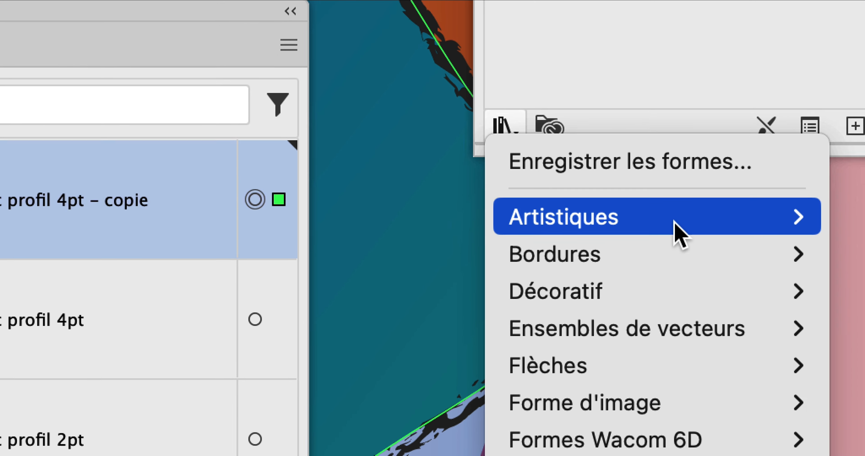
{"action": "mouse_move", "coordinate": [728, 109]}
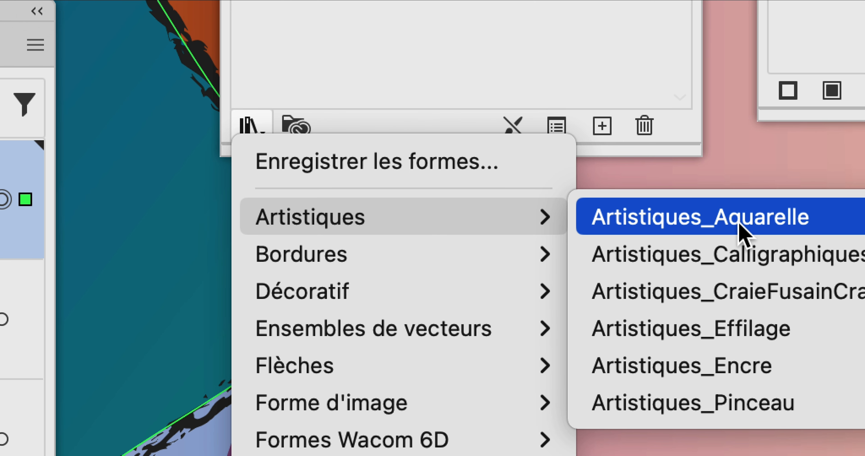
{"action": "left_click", "coordinate": [688, 224]}
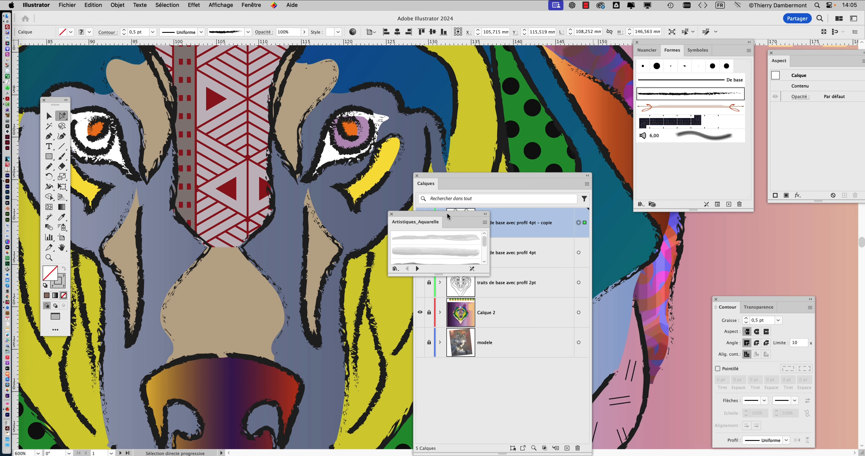
{"action": "mouse_move", "coordinate": [423, 215]}
{"action": "left_mouse_down"}
{"action": "mouse_move", "coordinate": [552, 61]}
{"action": "mouse_move", "coordinate": [541, 63]}
{"action": "left_mouse_up"}
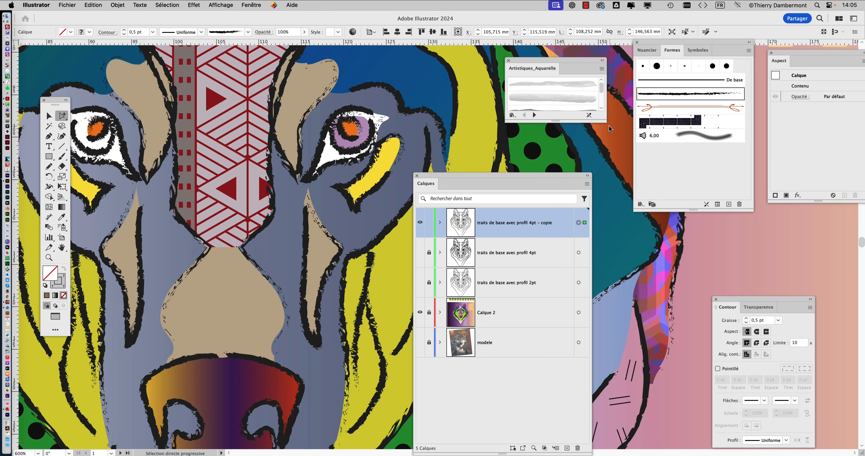
{"action": "mouse_move", "coordinate": [606, 123]}
{"action": "left_mouse_down"}
{"action": "mouse_move", "coordinate": [617, 337]}
{"action": "mouse_move", "coordinate": [610, 282]}
{"action": "left_mouse_up"}
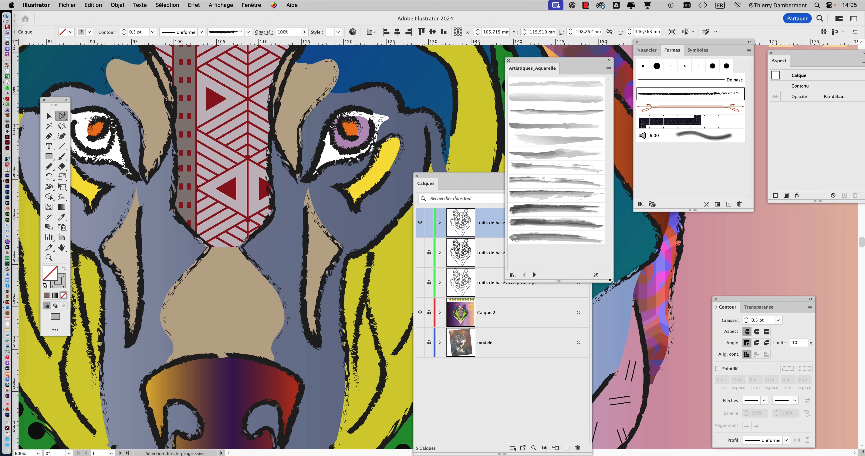
- Apply a dark watercolour brush to the targeted outlines and replace it with a lighter, streaky one from the same library
{"action": "left_click", "coordinate": [557, 205]}
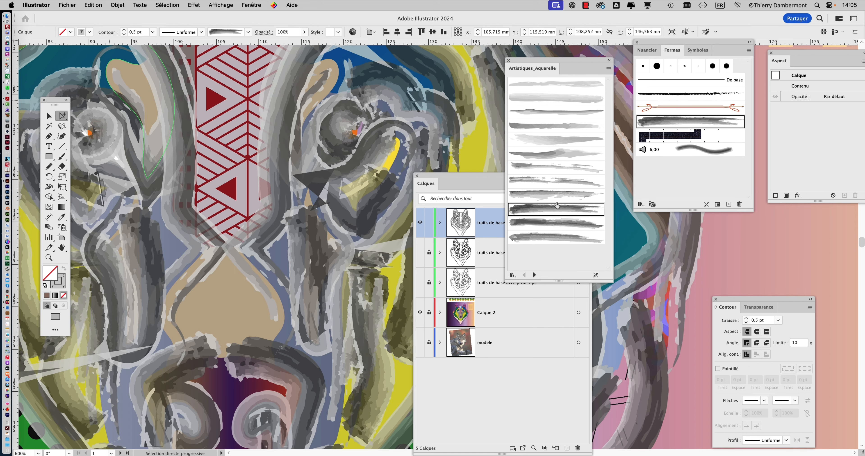
{"action": "left_click", "coordinate": [555, 184]}
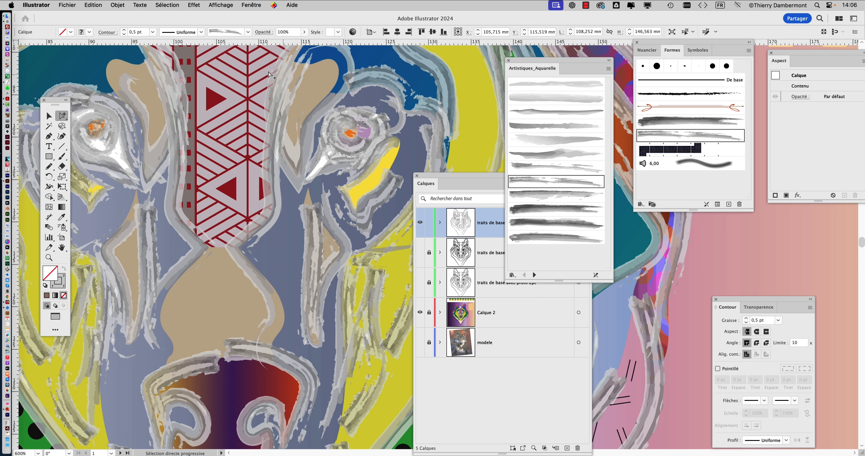
- Set the outlines' stroke weight to 0,25 pt and colour them with the Rouge CMJN swatch, keeping the swatches panel open
{"action": "left_click", "coordinate": [153, 32]}
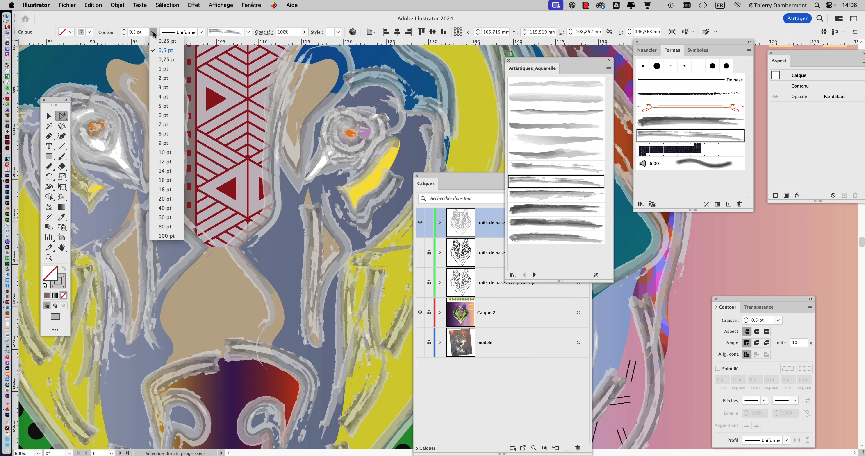
{"action": "left_click", "coordinate": [160, 42]}
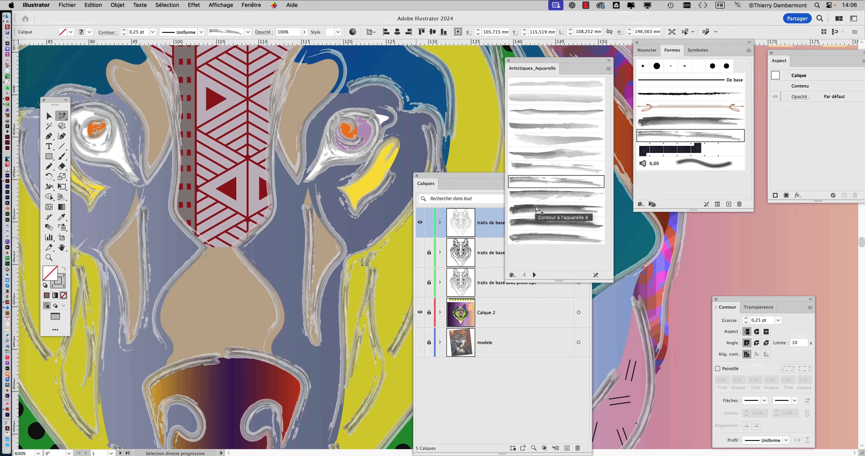
{"action": "left_click", "coordinate": [54, 287]}
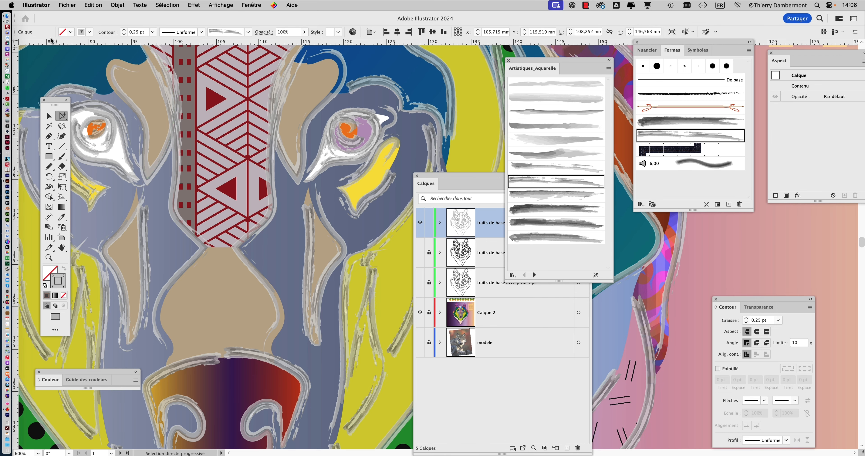
{"action": "left_click", "coordinate": [248, 5]}
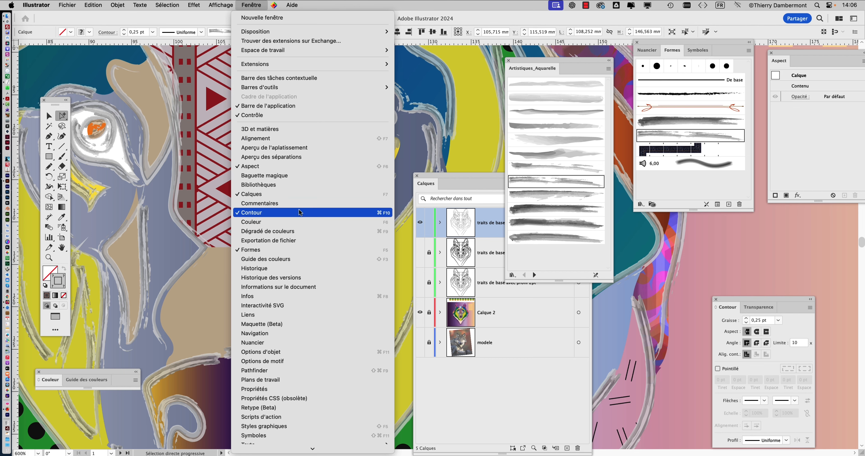
{"action": "left_click", "coordinate": [288, 343]}
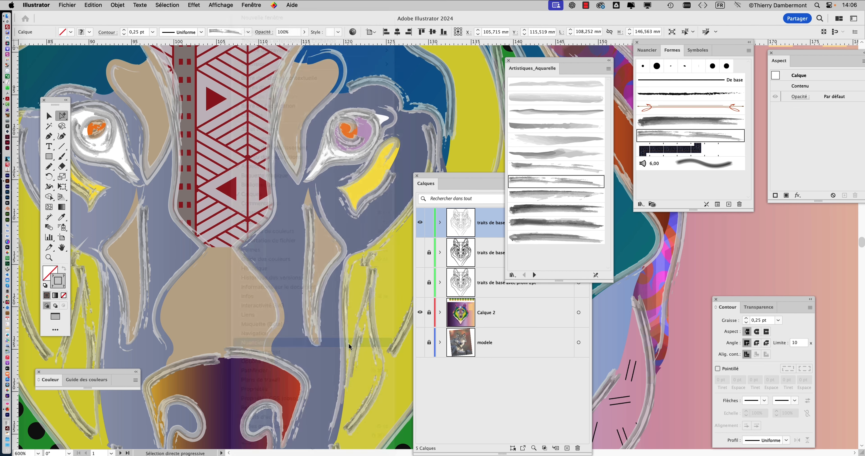
{"action": "left_click", "coordinate": [688, 78]}
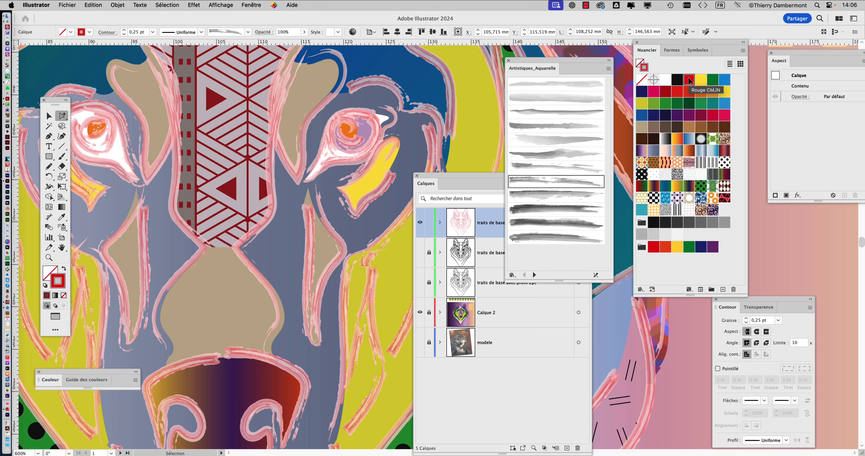
{"action": "left_click_drag", "start_coordinate": [663, 44], "coordinate": [693, 56]}
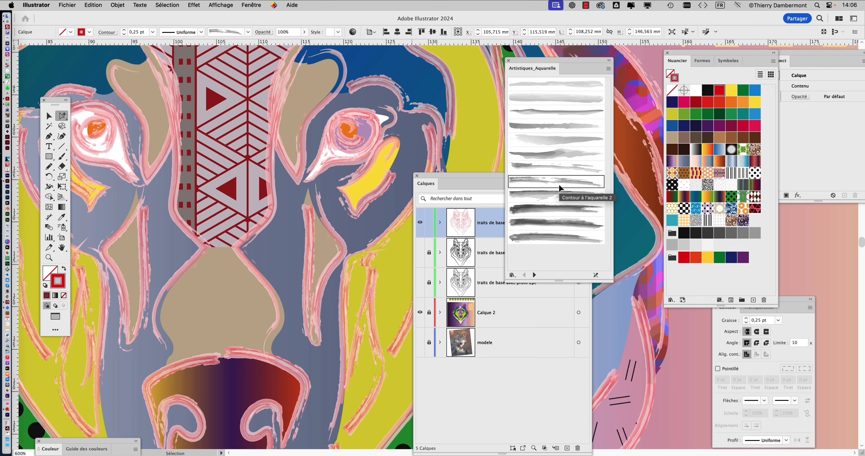
- Try the Contour à l'aquarelle 4 brush and the dark watercolour brush just below it on the red outlines
{"action": "left_click", "coordinate": [549, 211]}
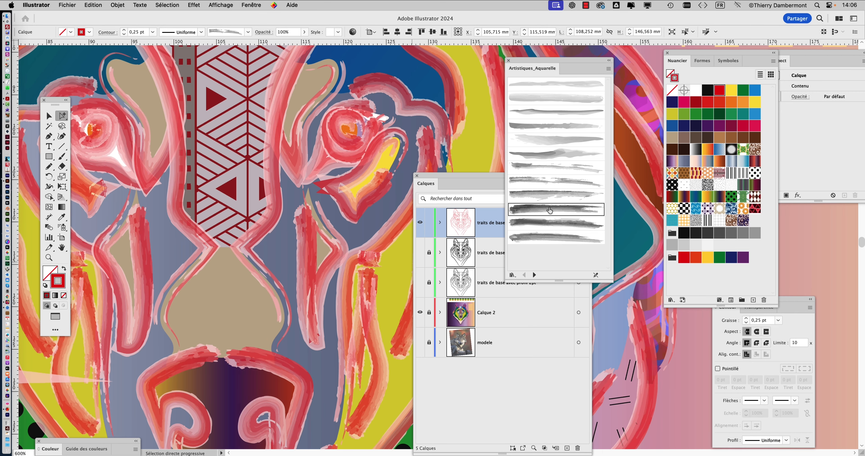
{"action": "left_click", "coordinate": [544, 225]}
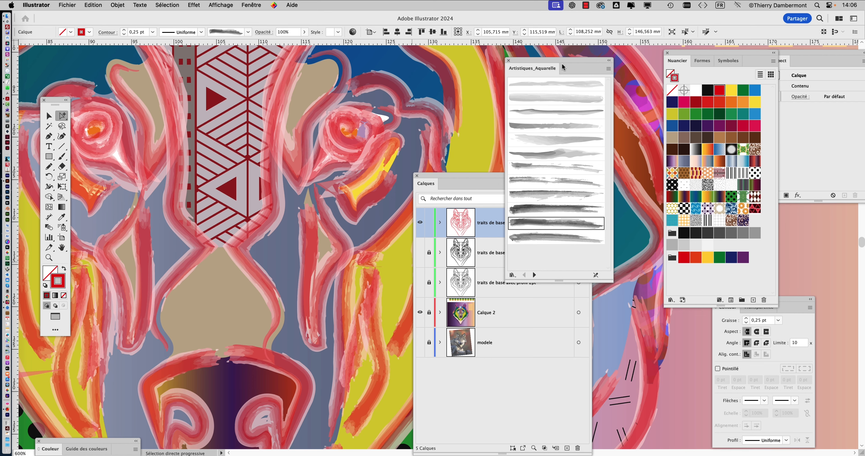
- Rearrange the brush library and layers panels, and load the Artistiques_CraieFusainCrayon brush library
{"action": "left_click_drag", "start_coordinate": [554, 63], "coordinate": [577, 57]}
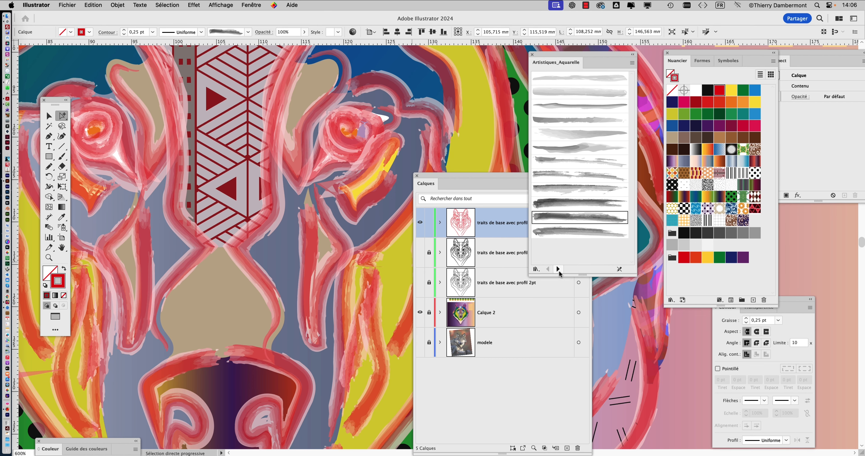
{"action": "left_click_drag", "start_coordinate": [471, 180], "coordinate": [555, 325]}
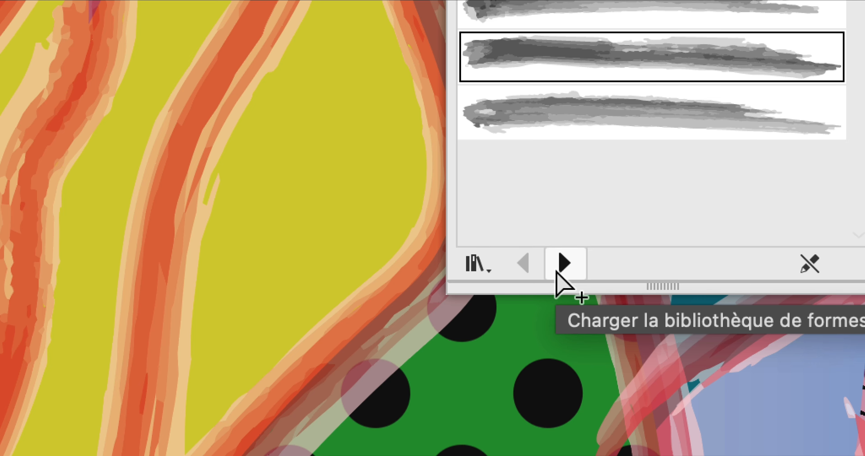
{"action": "left_click", "coordinate": [557, 273]}
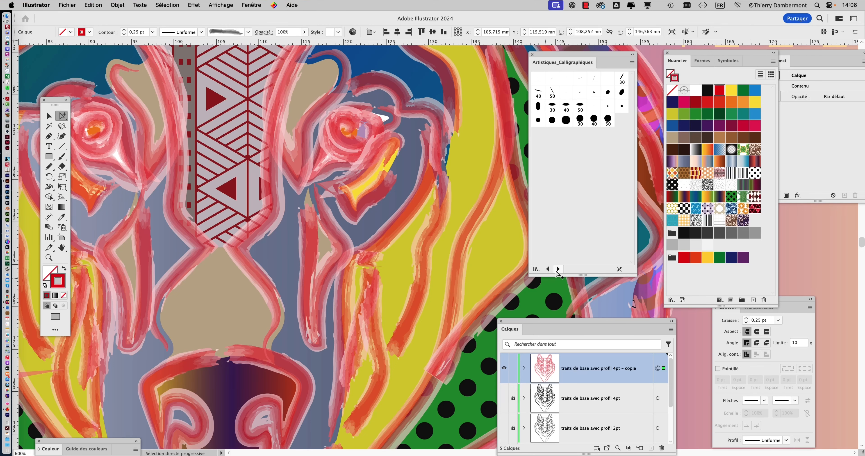
{"action": "left_click", "coordinate": [557, 269]}
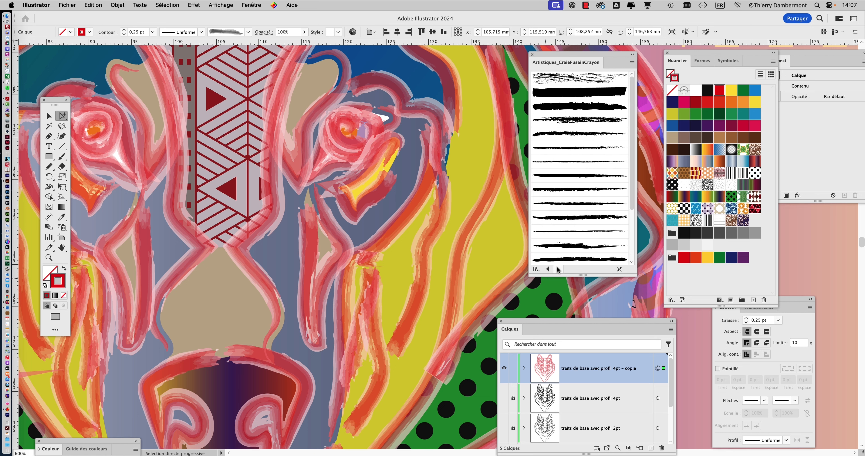
- Recolour the outlines dark blue while trying progressively finer charcoal brushes, ending on the very thin line brush
{"action": "left_click", "coordinate": [568, 121]}
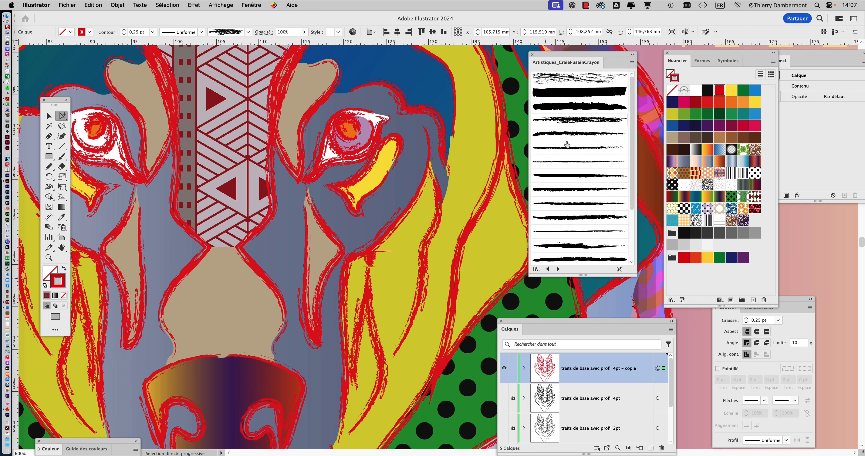
{"action": "left_click", "coordinate": [695, 129]}
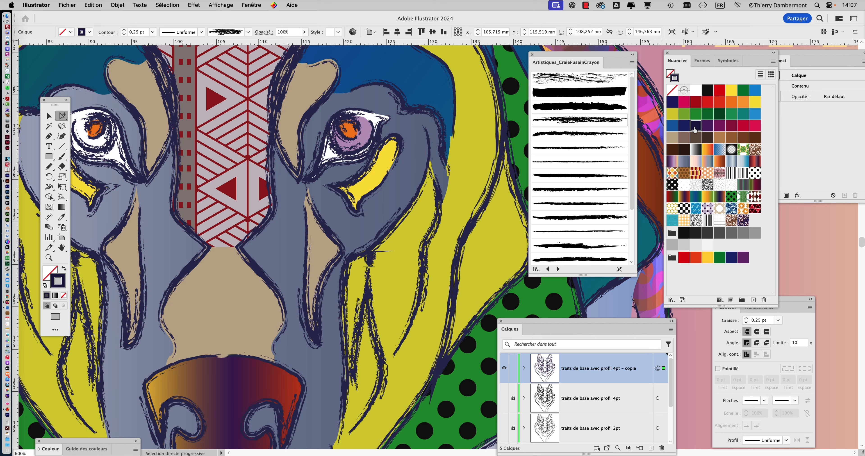
{"action": "left_click", "coordinate": [573, 135]}
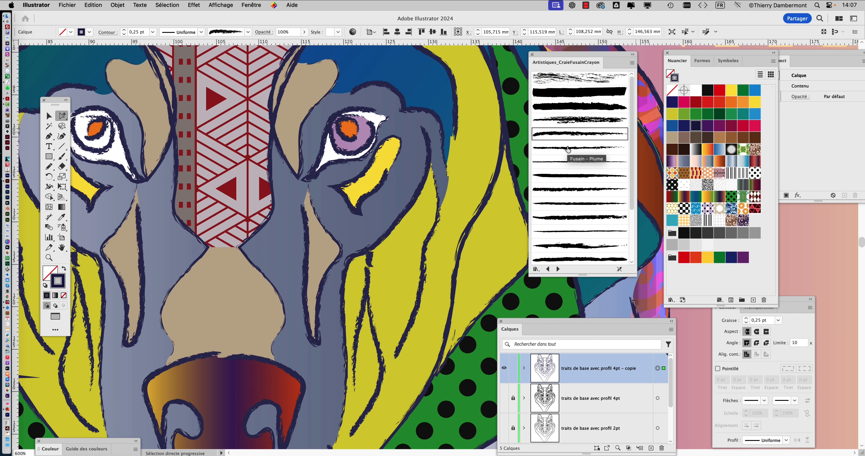
{"action": "left_click", "coordinate": [563, 164]}
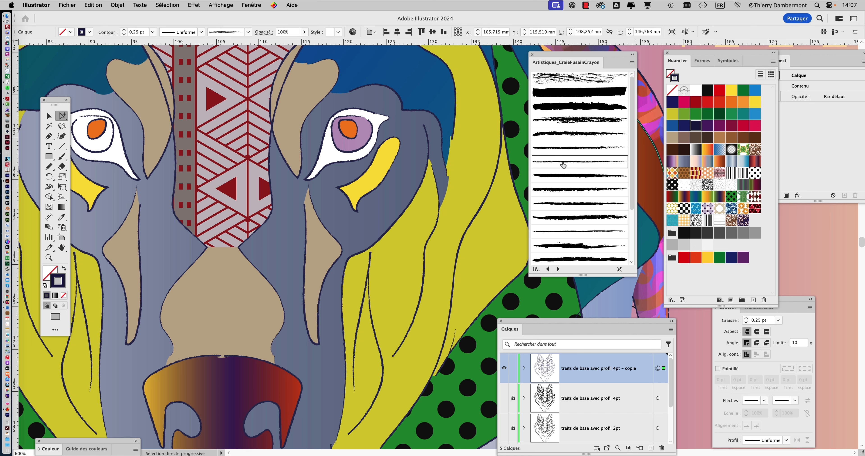
- Try a 1 pt stroke weight on the thin charcoal outlines and reduce it to 0,5 pt
{"action": "left_click", "coordinate": [152, 33]}
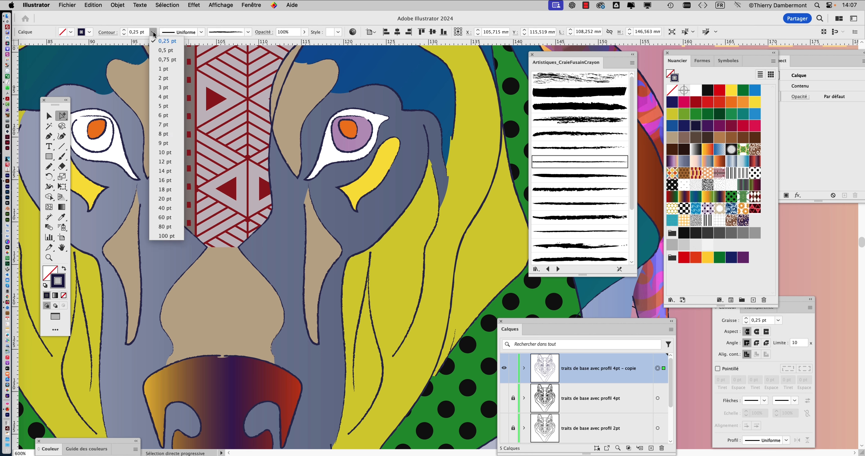
{"action": "left_click", "coordinate": [165, 69]}
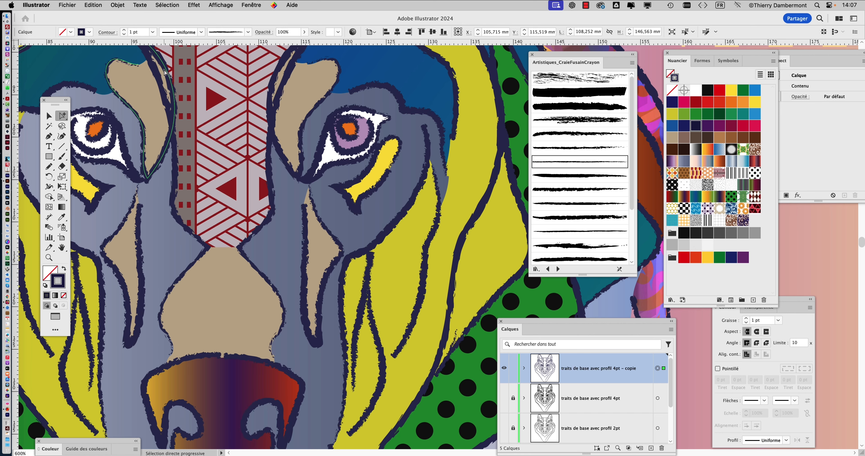
{"action": "left_click", "coordinate": [153, 31]}
{"action": "left_click", "coordinate": [165, 53]}
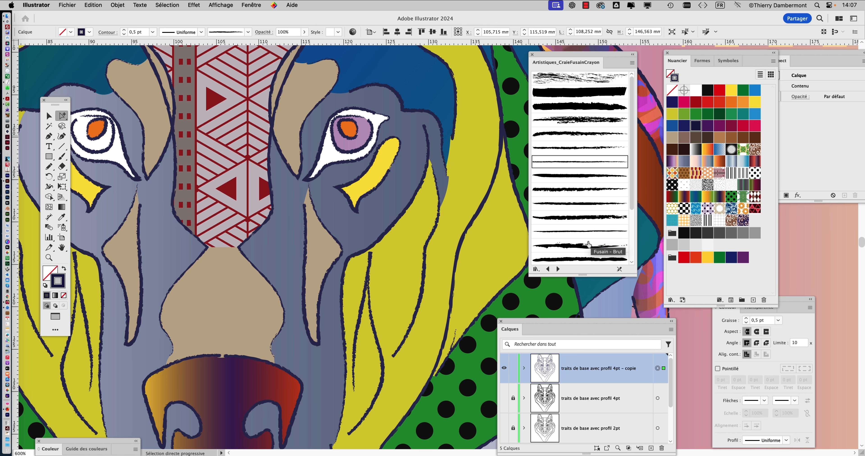
- Apply the thick ragged charcoal brush to the outlines and reduce their stroke weight to 0,25 pt, and further to 0,1 pt
{"action": "left_click", "coordinate": [567, 104]}
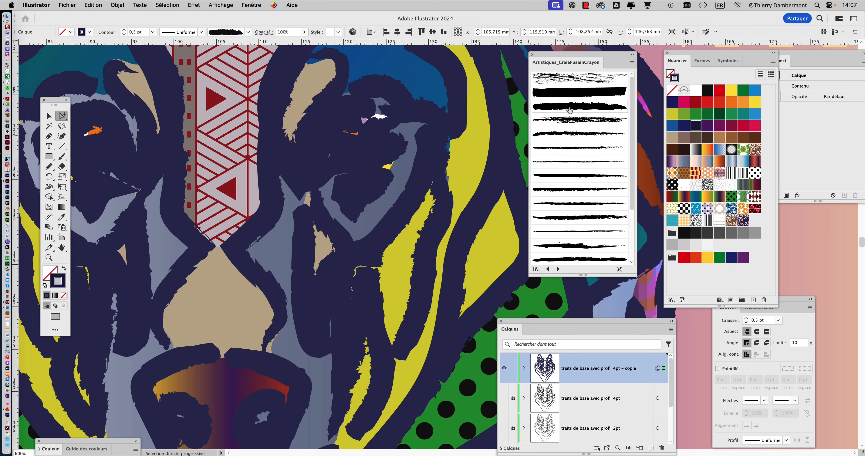
{"action": "left_click", "coordinate": [153, 32]}
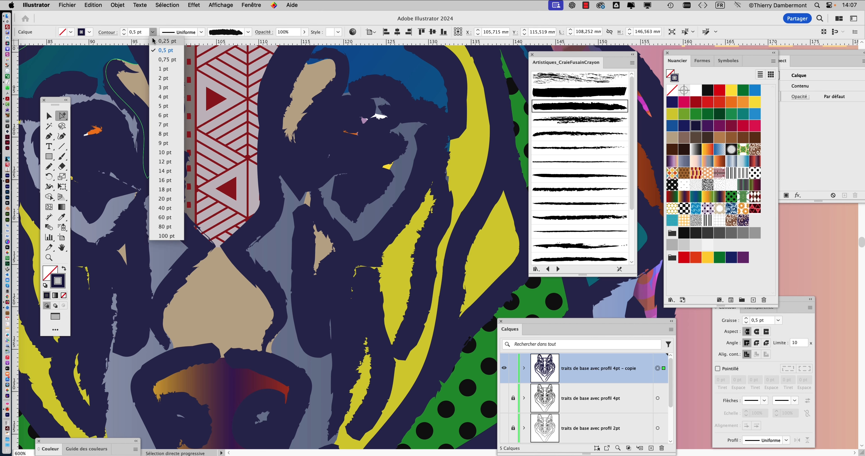
{"action": "left_click", "coordinate": [158, 41]}
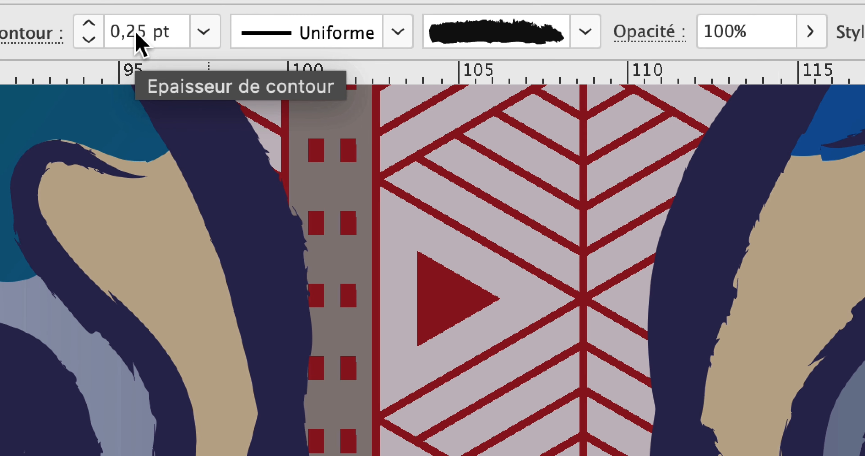
{"action": "double_click", "coordinate": [137, 34]}
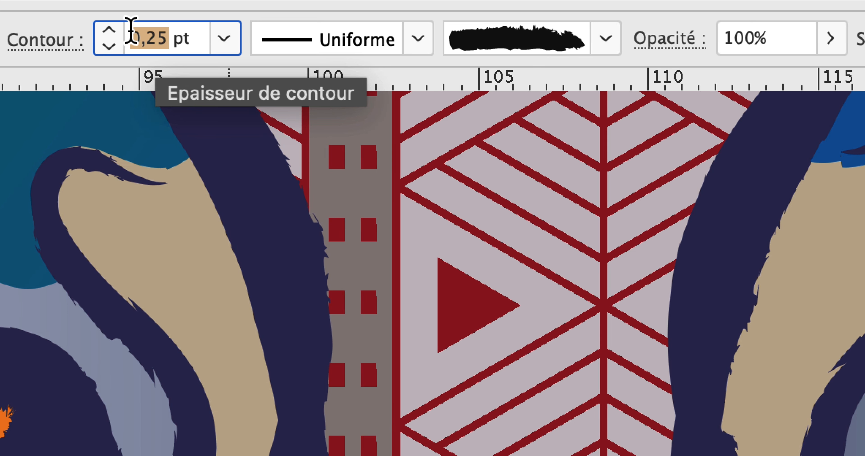
{"action": "type", "text": "0,1"}
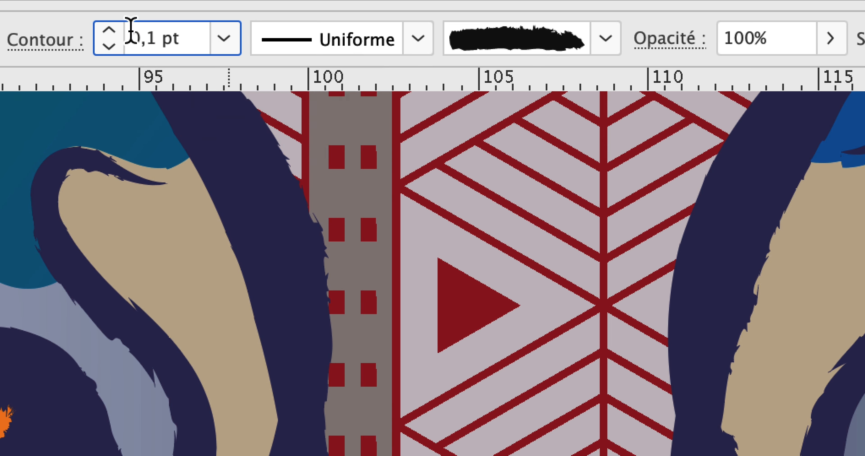
{"action": "key", "text": "Return"}
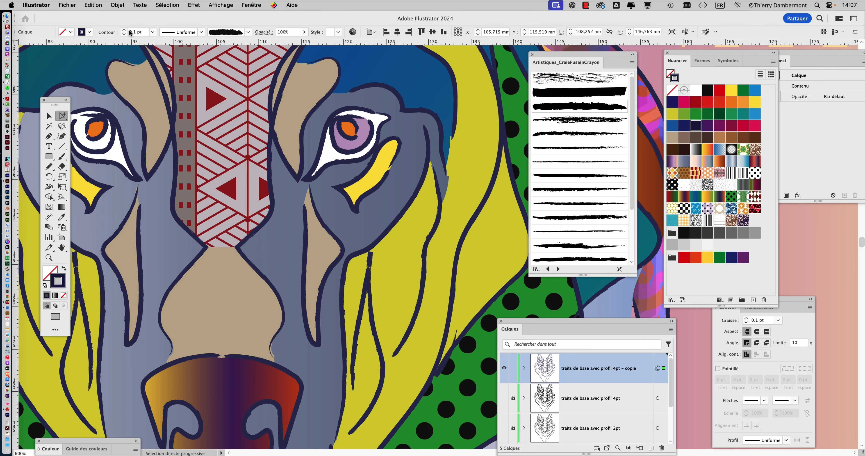
{"action": "scroll", "coordinate": [356, 199], "scroll_direction": "down", "scroll_amount": 3}
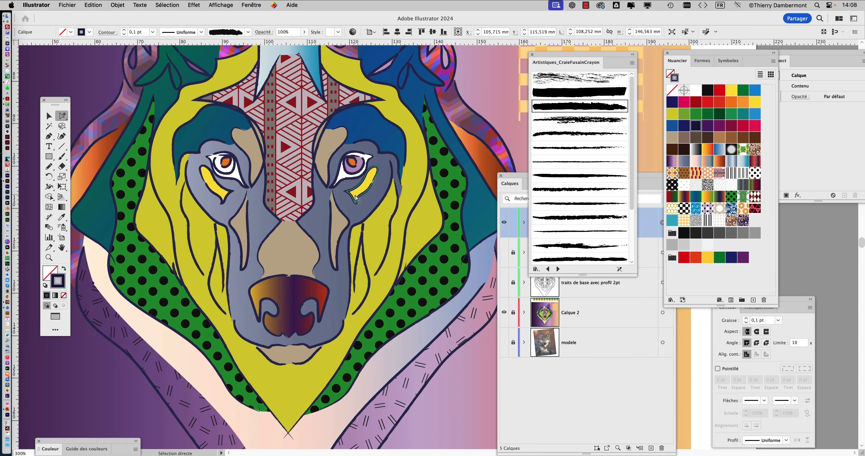
{"action": "scroll", "coordinate": [352, 174], "scroll_direction": "up", "scroll_amount": 1}
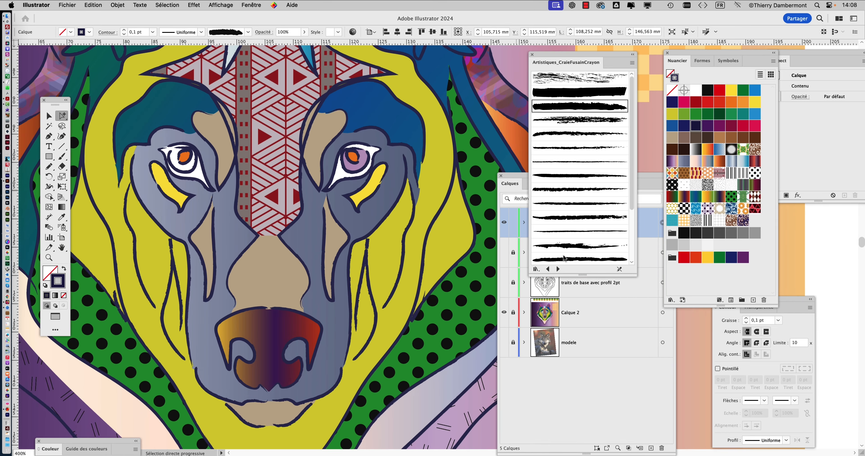
- Browse the successive brush libraries from Artistiques_Effilage to Bordures_Décoratif, resizing the library panel to examine their brushes
{"action": "left_click", "coordinate": [558, 270]}
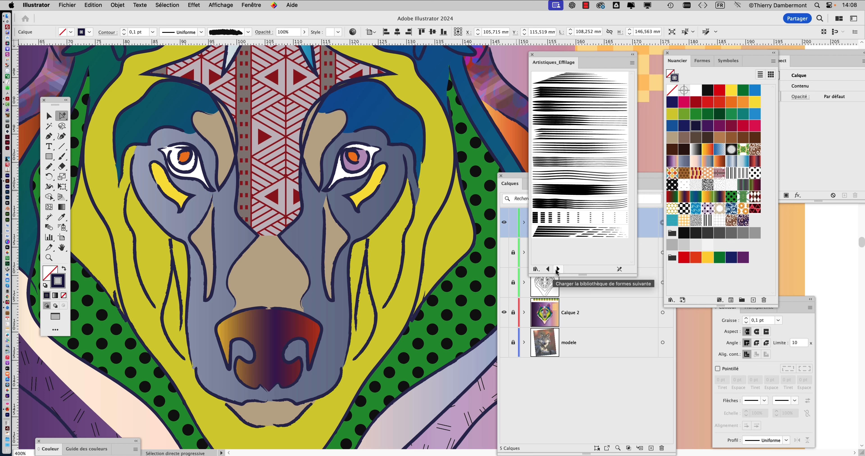
{"action": "left_click", "coordinate": [558, 269]}
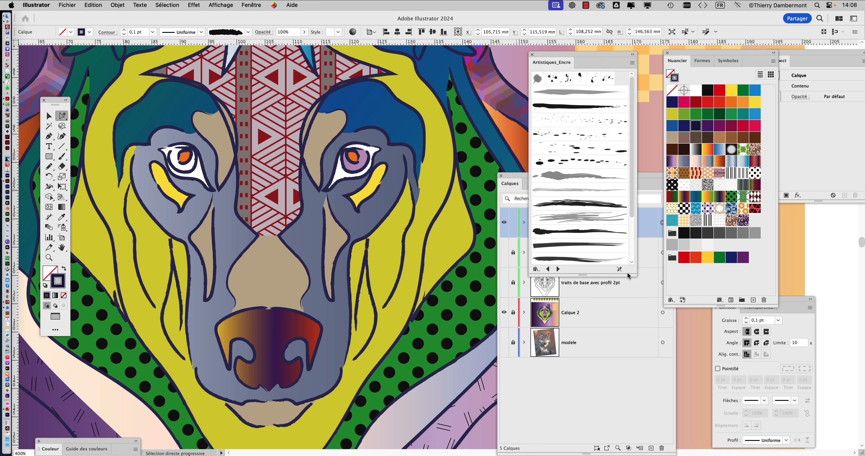
{"action": "mouse_move", "coordinate": [630, 276]}
{"action": "left_mouse_down"}
{"action": "mouse_move", "coordinate": [629, 297]}
{"action": "mouse_move", "coordinate": [601, 344]}
{"action": "left_mouse_up"}
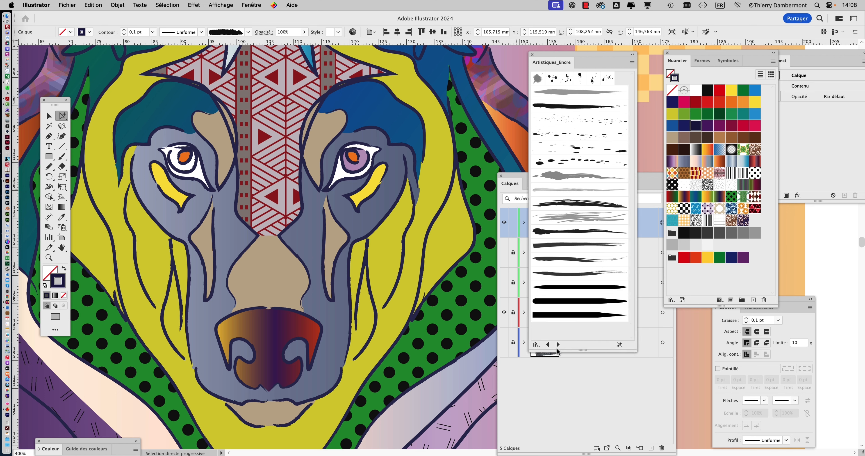
{"action": "left_click", "coordinate": [558, 345]}
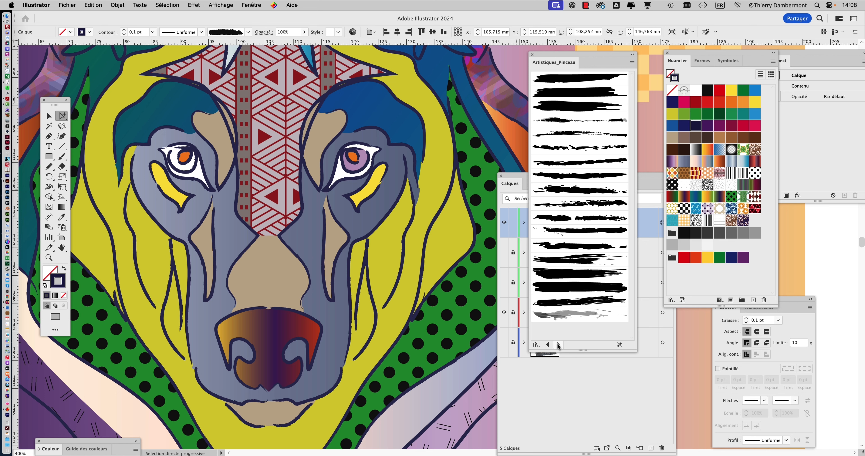
{"action": "left_click", "coordinate": [558, 344]}
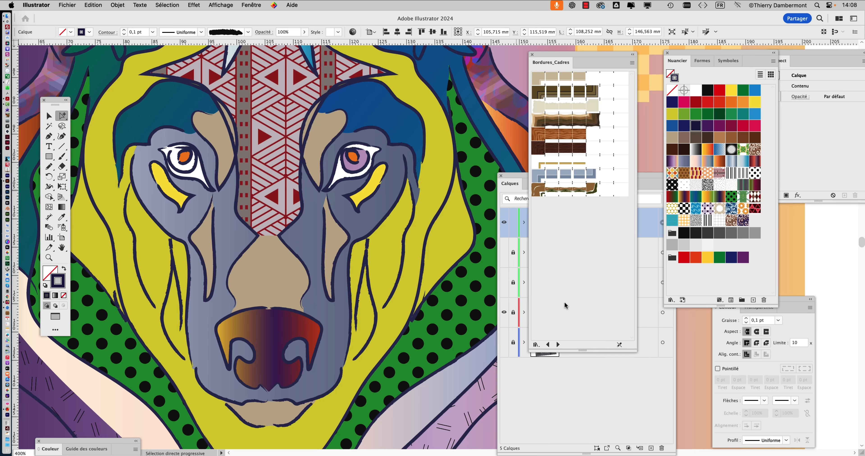
{"action": "left_click", "coordinate": [558, 345]}
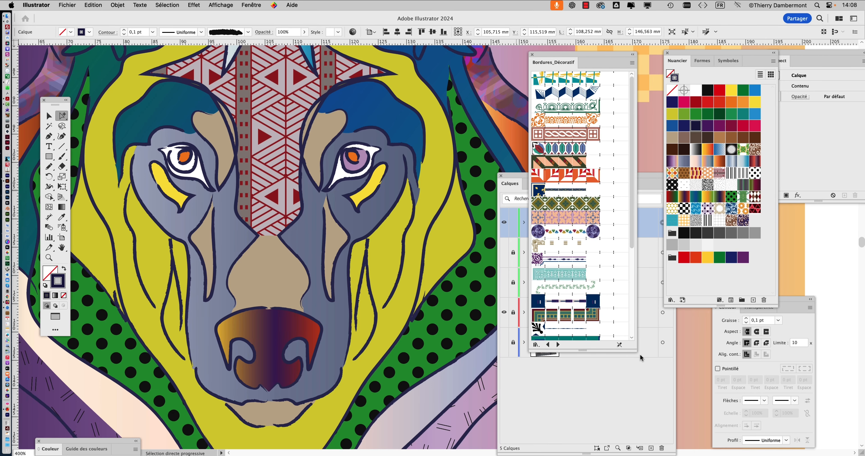
{"action": "mouse_move", "coordinate": [636, 351]}
{"action": "left_mouse_down"}
{"action": "mouse_move", "coordinate": [643, 381]}
{"action": "mouse_move", "coordinate": [631, 405]}
{"action": "mouse_move", "coordinate": [673, 255]}
{"action": "left_mouse_up"}
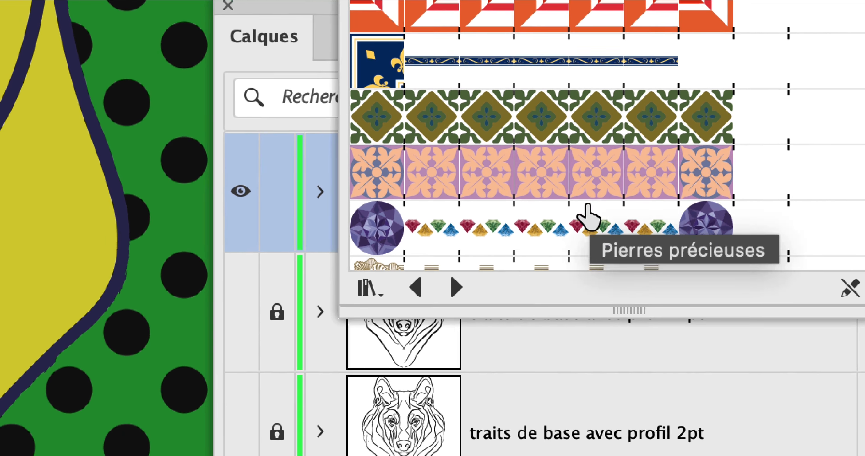
- Enlarge the brush library panel to examine the rest of Bordures_Décoratif, and browse on through Bordures_Ethnique to Bordures_Fantaisie
{"action": "left_click_drag", "start_coordinate": [617, 310], "coordinate": [633, 455]}
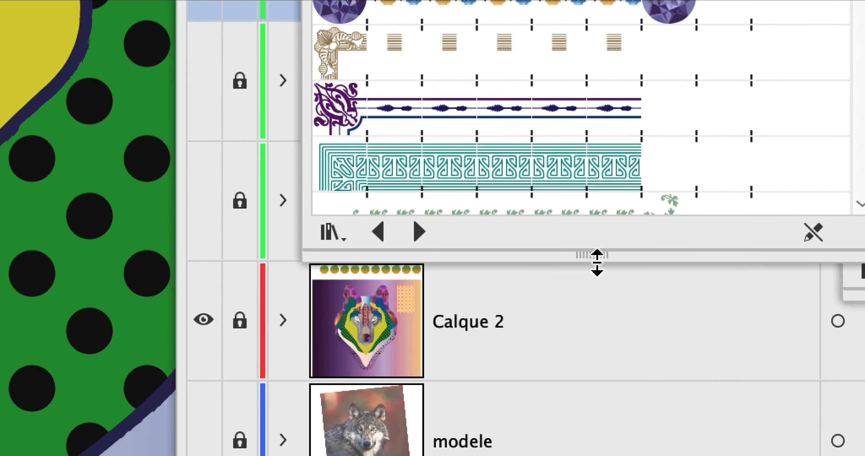
{"action": "left_click_drag", "start_coordinate": [596, 263], "coordinate": [597, 275]}
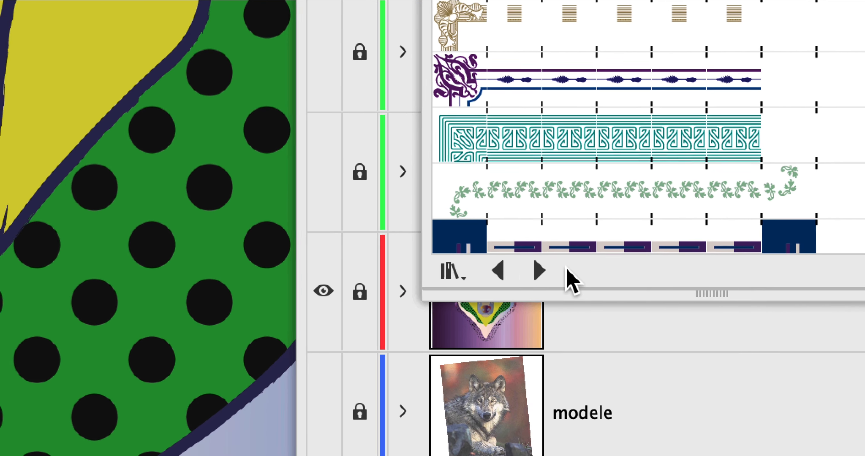
{"action": "left_click", "coordinate": [541, 276]}
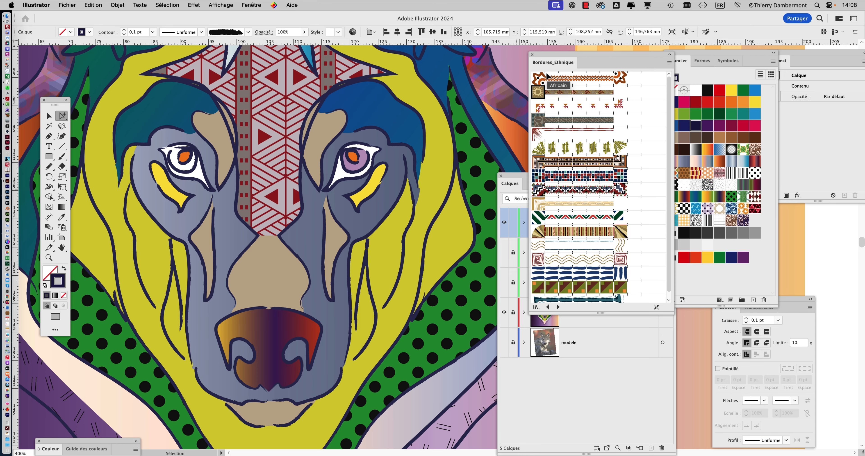
{"action": "left_click", "coordinate": [557, 306]}
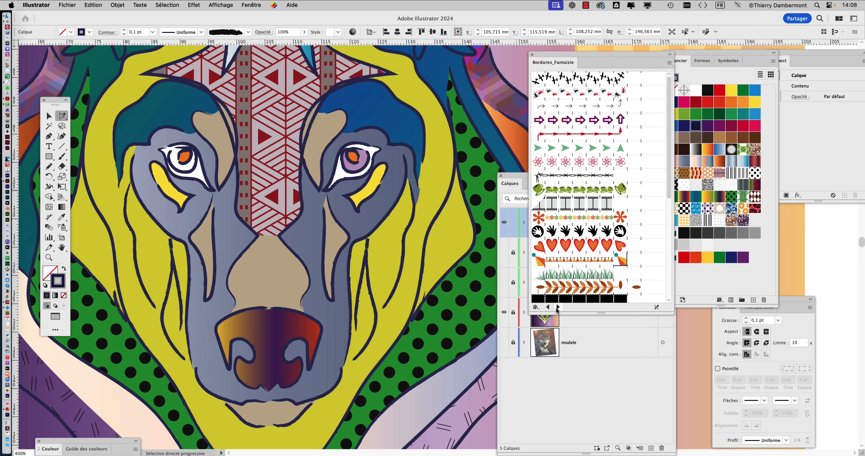
- Browse the remaining brush libraries, including the floral curves, hand-drawn vectors, Flèches de motif and Bibliothèque de pointes de pinceau, up to brushes diffuses étoiles
{"action": "left_click", "coordinate": [558, 307]}
{"action": "left_click", "coordinate": [557, 307]}
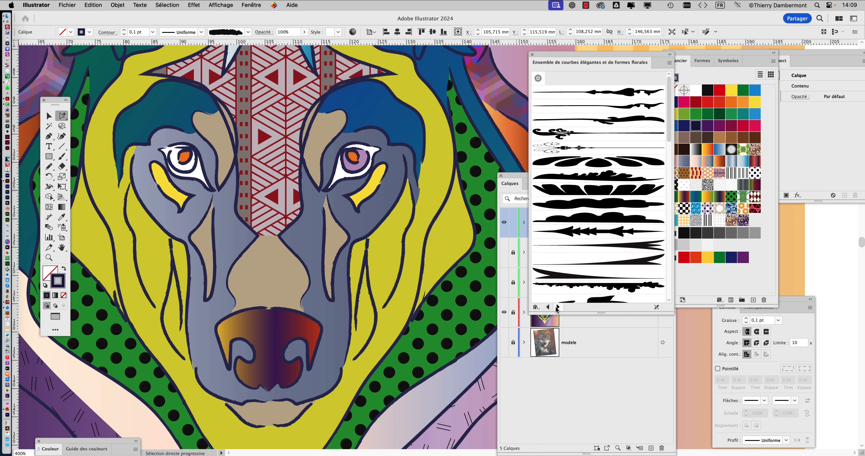
{"action": "left_click", "coordinate": [557, 307]}
{"action": "left_click", "coordinate": [557, 307]}
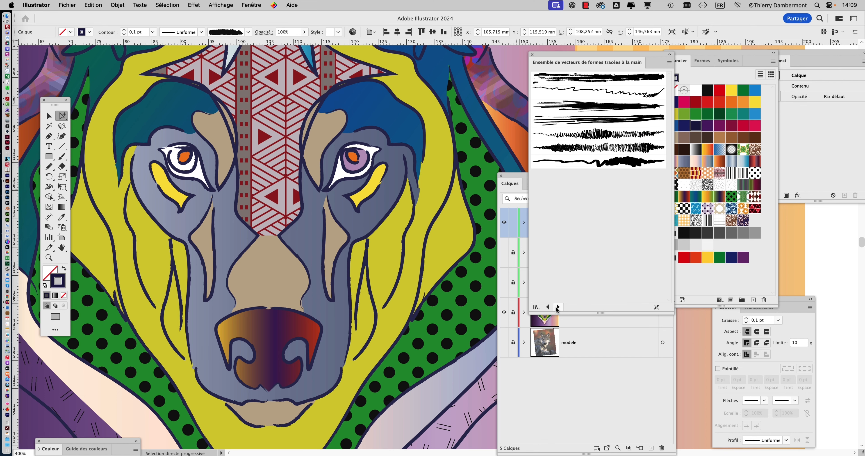
{"action": "left_click", "coordinate": [557, 307]}
{"action": "left_click", "coordinate": [558, 307]}
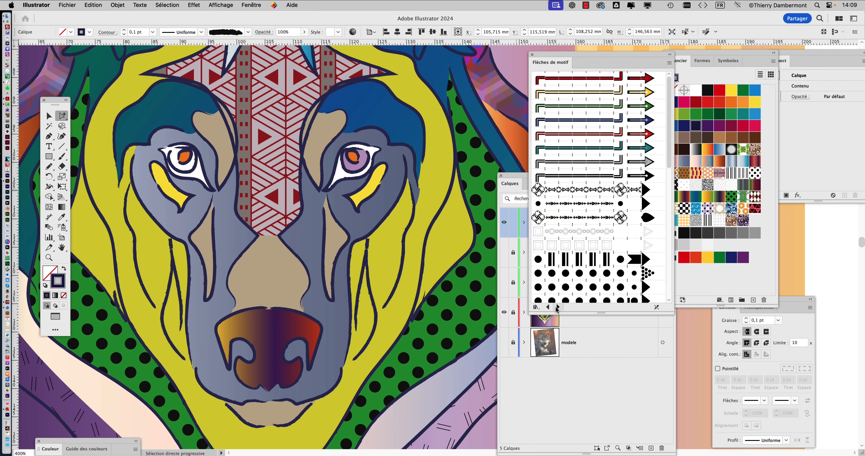
{"action": "left_click", "coordinate": [557, 307]}
{"action": "left_click", "coordinate": [558, 307]}
{"action": "left_click", "coordinate": [557, 307]}
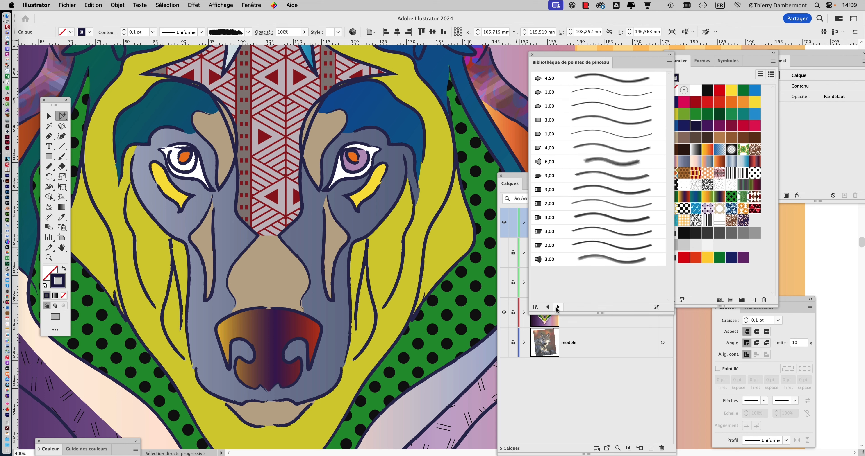
{"action": "left_click", "coordinate": [557, 307]}
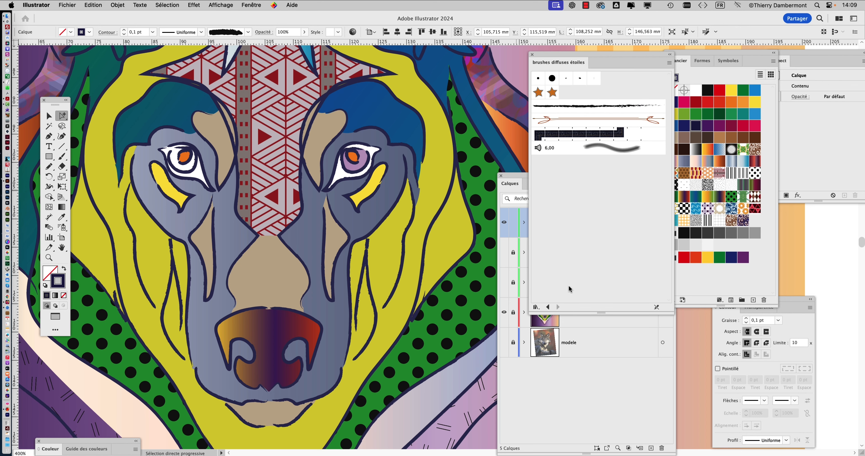
- Save the document as a new version named loup - 28.ai, keeping the default Illustrator options
{"action": "left_click", "coordinate": [67, 6]}
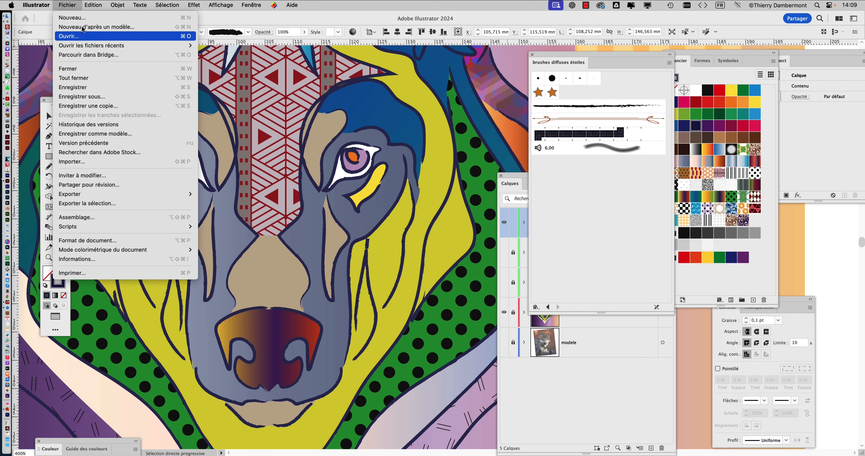
{"action": "left_click", "coordinate": [122, 97]}
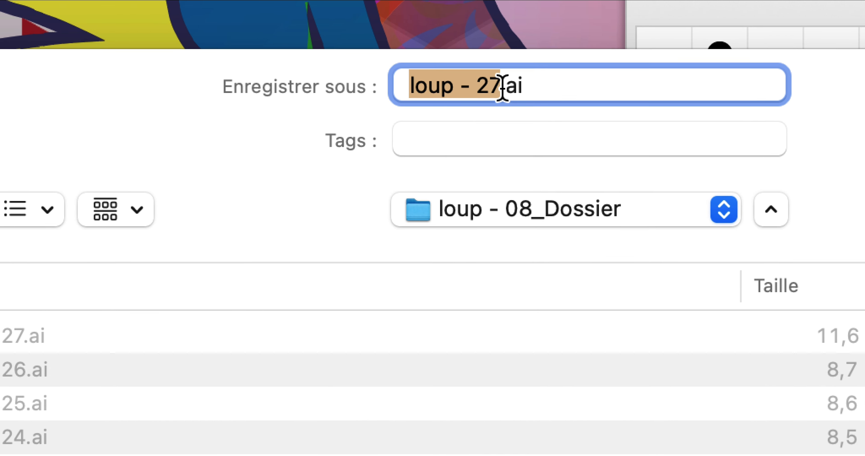
{"action": "left_click_drag", "start_coordinate": [489, 82], "coordinate": [478, 81]}
{"action": "type", "text": "8"}
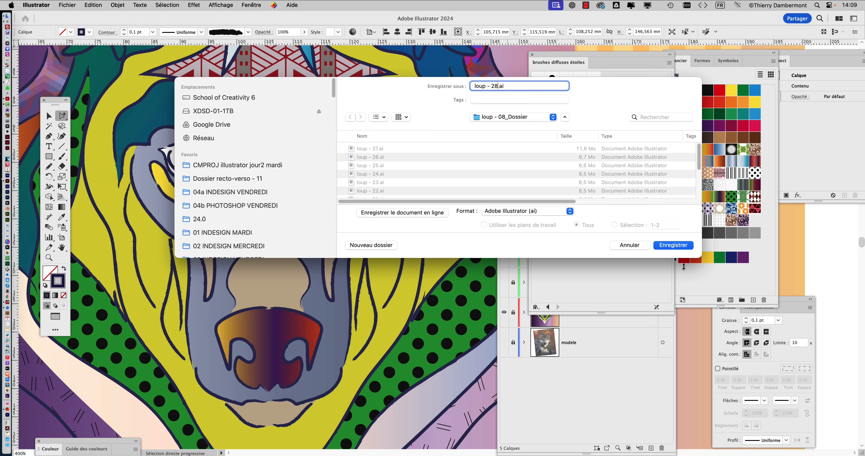
{"action": "left_click", "coordinate": [674, 247]}
{"action": "left_click", "coordinate": [555, 324]}
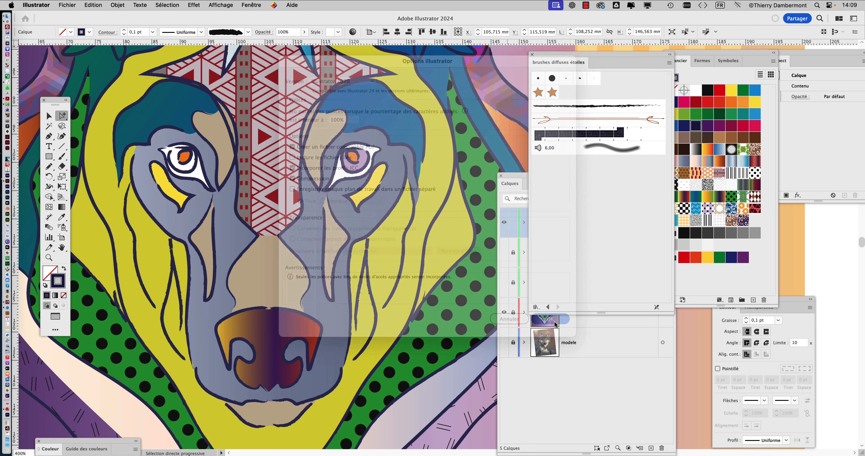
- Examine the restyled dark blue outlines over the coloured artwork, from the face details to the whole wolf
{"action": "key", "text": "super+minus"}
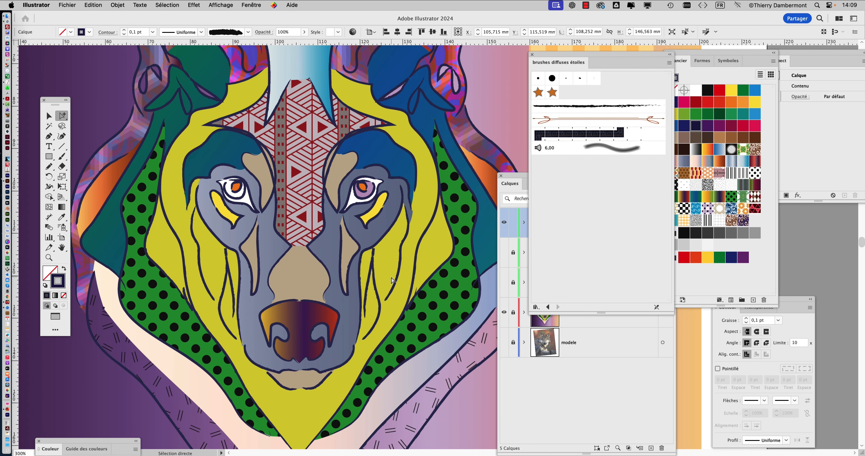
{"action": "scroll", "coordinate": [392, 278], "scroll_direction": "down", "scroll_amount": 1}
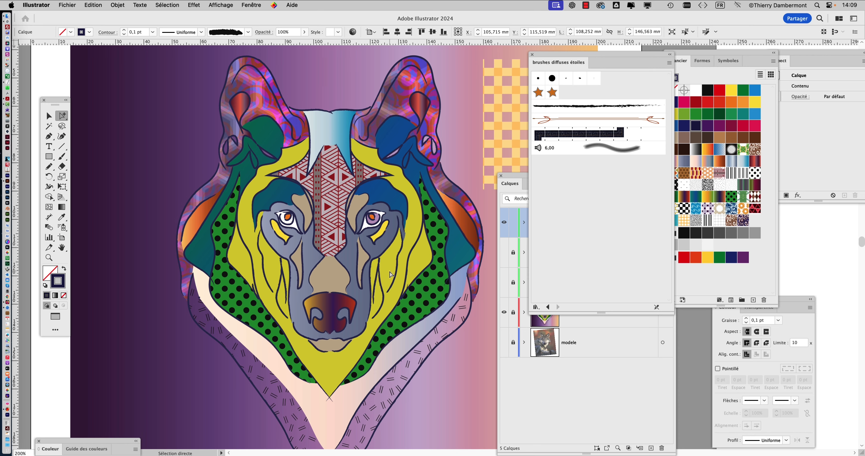
{"action": "scroll", "coordinate": [389, 270], "scroll_direction": "up", "scroll_amount": 1}
{"action": "scroll", "coordinate": [312, 213], "scroll_direction": "down", "scroll_amount": 3}
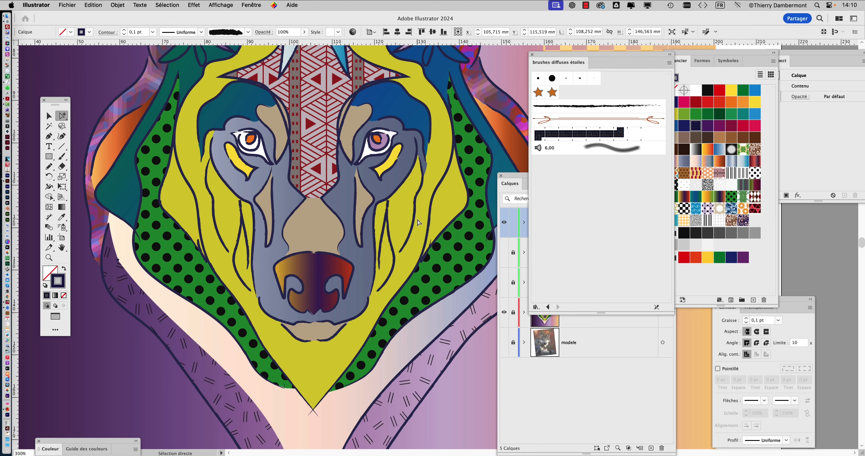
{"action": "scroll", "coordinate": [417, 224], "scroll_direction": "down", "scroll_amount": 1}
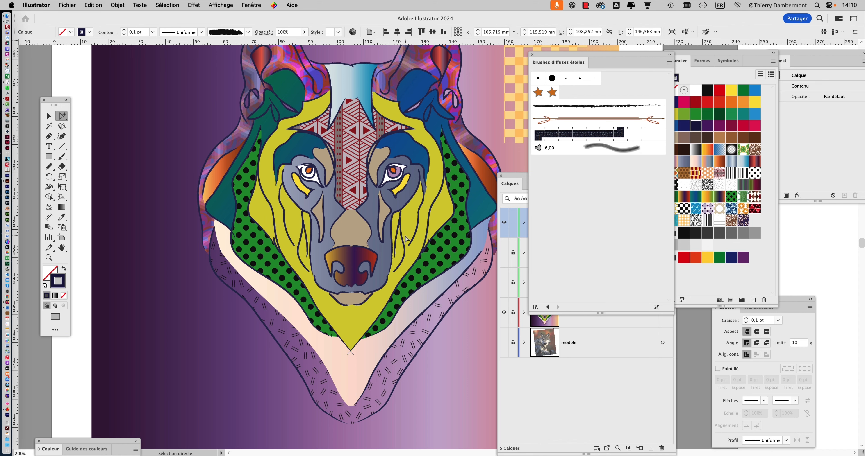
{"action": "scroll", "coordinate": [398, 172], "scroll_direction": "right", "scroll_amount": 2}
{"action": "scroll", "coordinate": [398, 172], "scroll_direction": "up", "scroll_amount": 1}
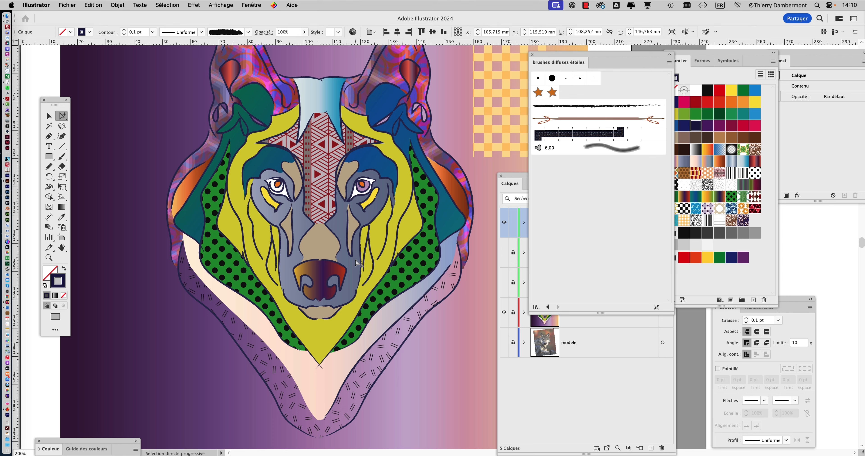
- Hide the Calque 2 layer to isolate the outlines, and try locking the copied outline layer before unlocking it again
{"action": "left_click", "coordinate": [630, 408]}
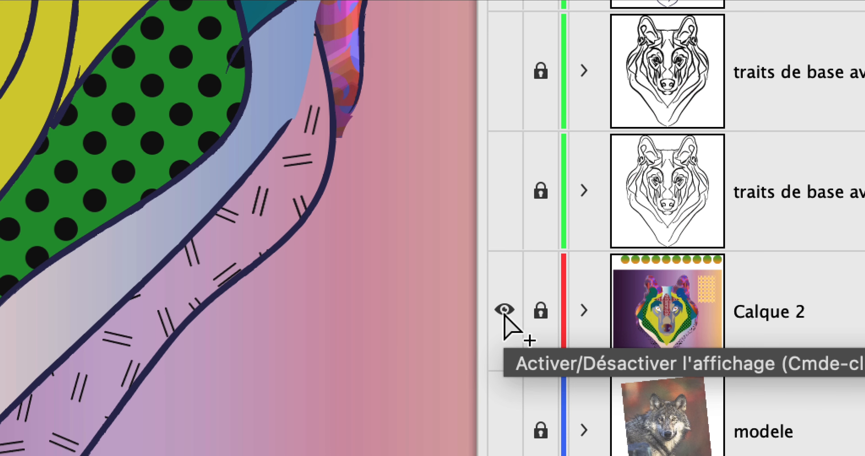
{"action": "left_click", "coordinate": [504, 312]}
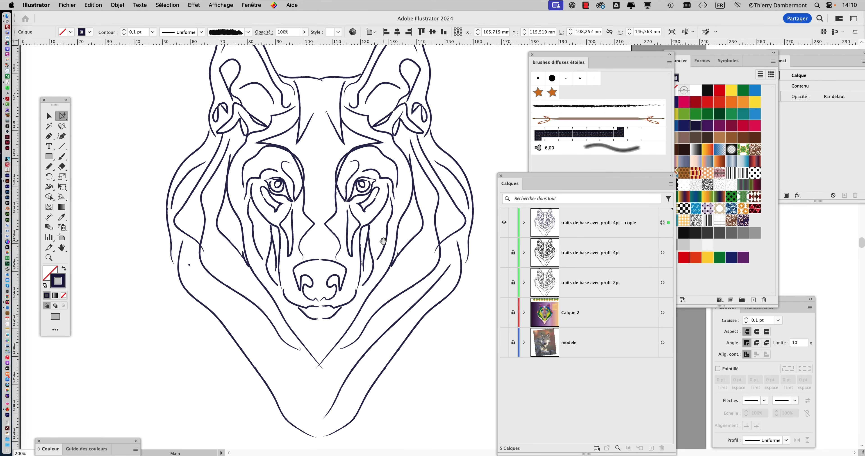
{"action": "left_click_drag", "start_coordinate": [383, 241], "coordinate": [312, 247]}
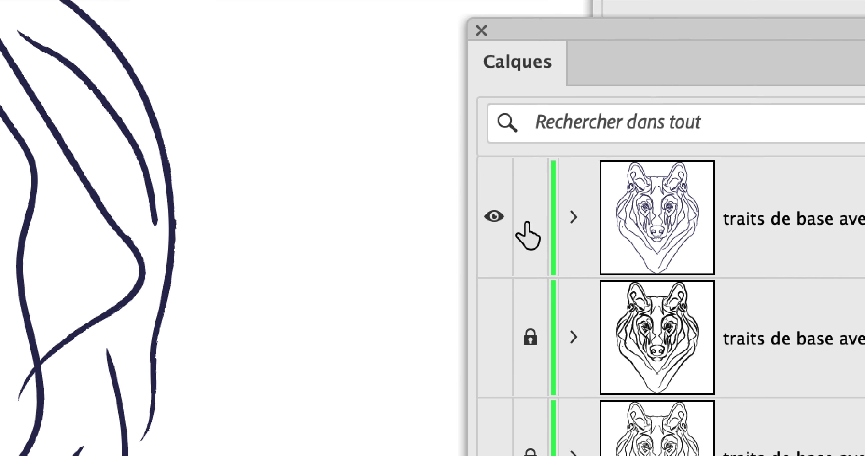
{"action": "left_click", "coordinate": [358, 214]}
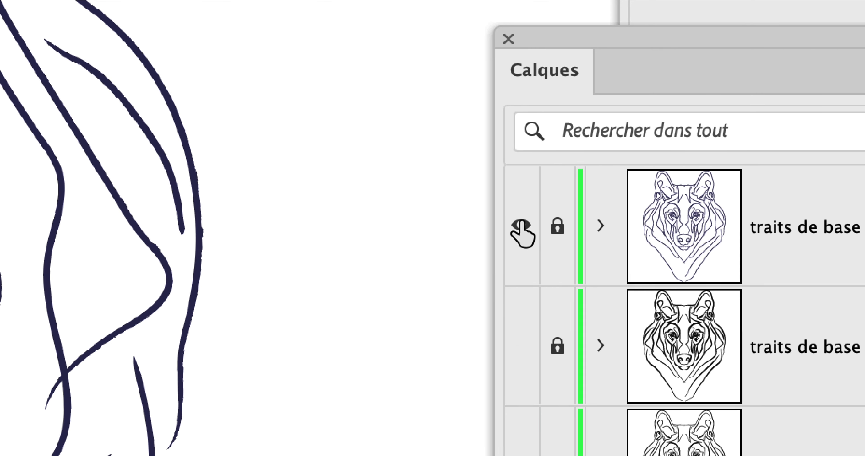
{"action": "left_click", "coordinate": [463, 212]}
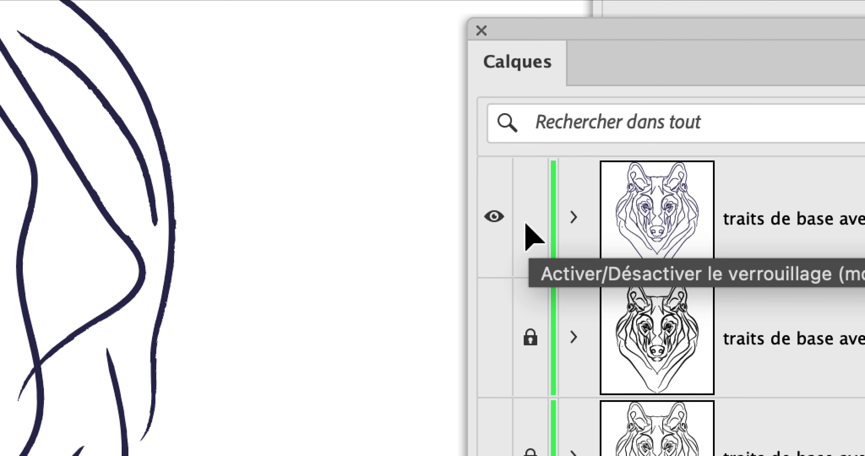